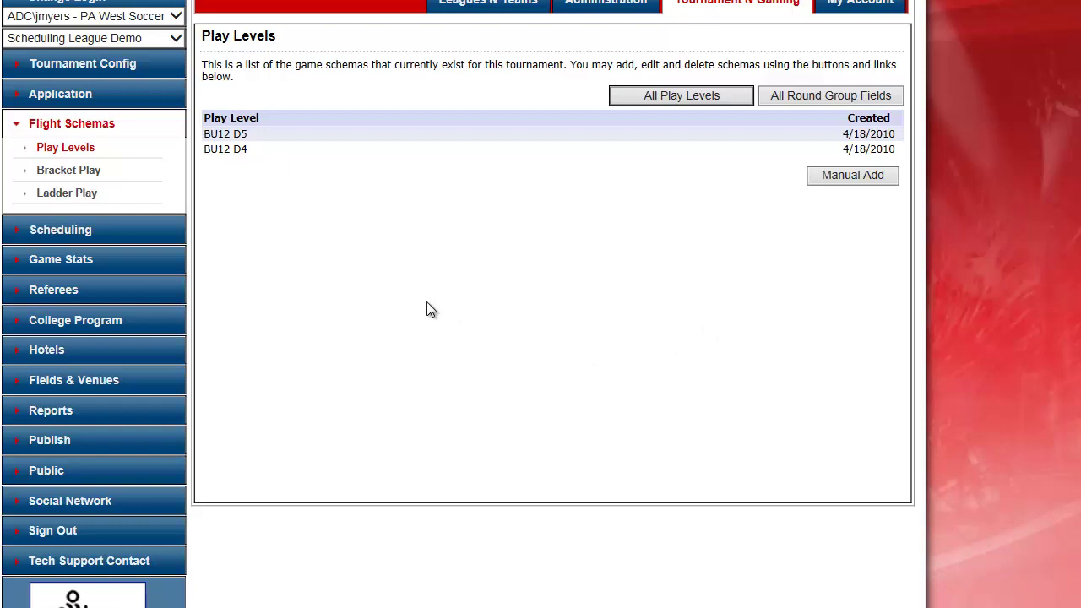
Open the bracket play setup for the BU15 Travel D5 play group
left_click(59, 172)
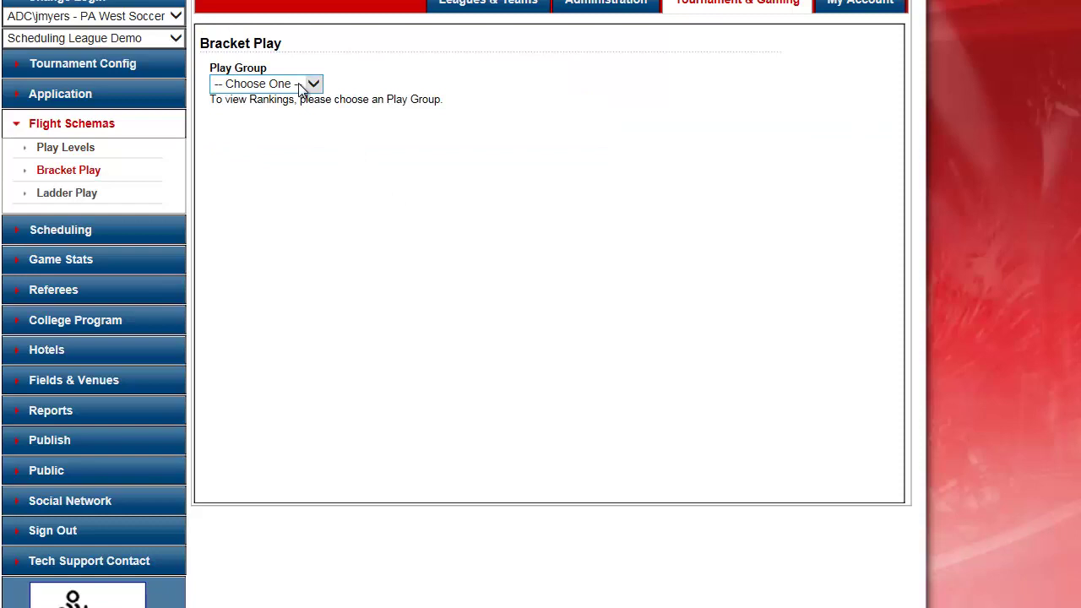
left_click(300, 85)
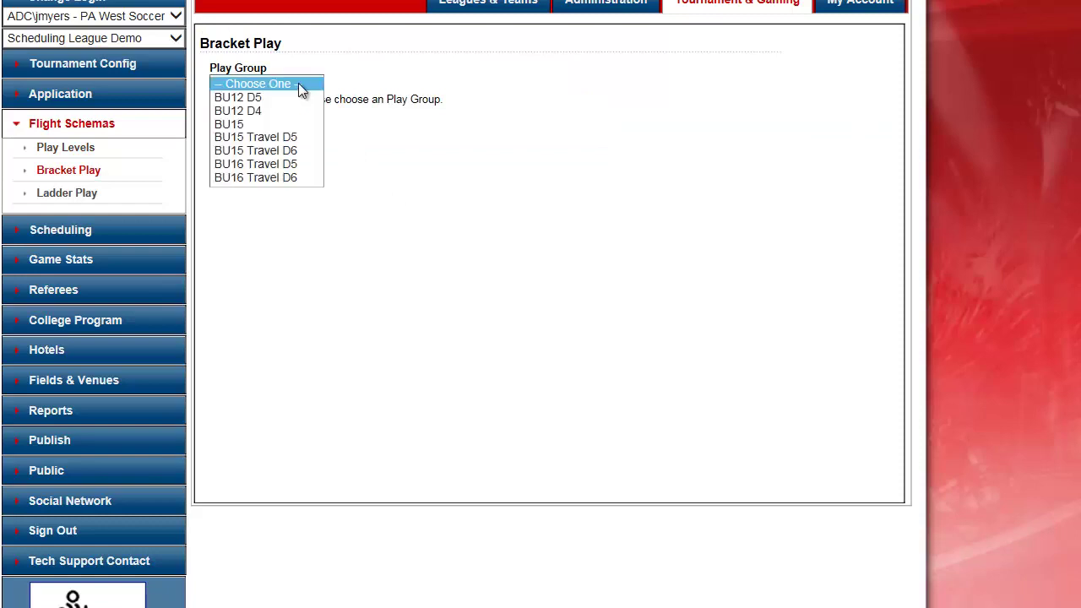
left_click(269, 137)
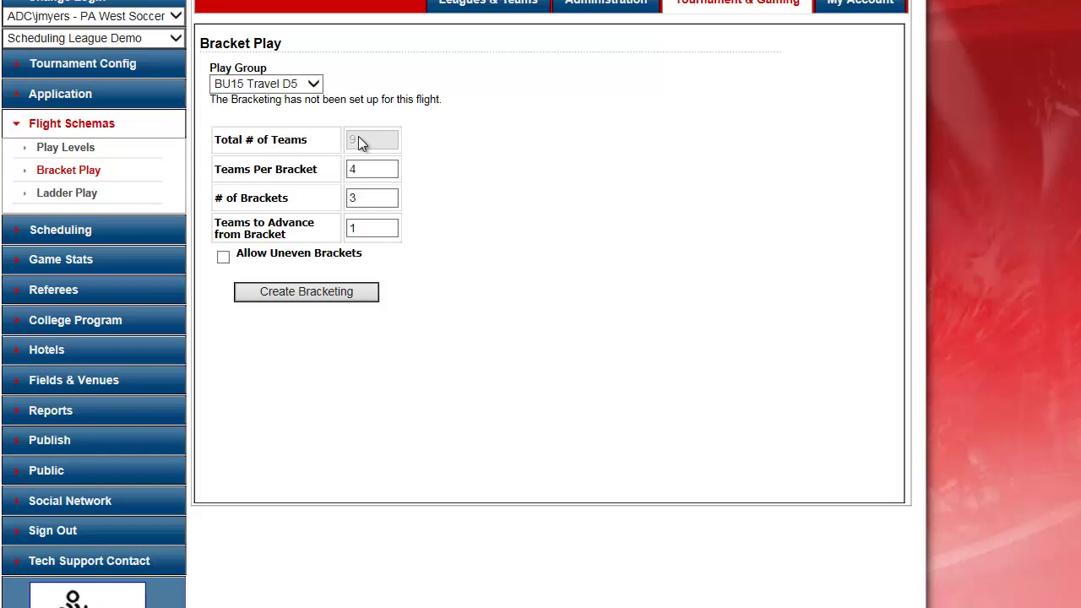
Create the bracketing with 10 teams per bracket, 1 bracket and 0 teams to advance
left_click(379, 173)
double_click(379, 173)
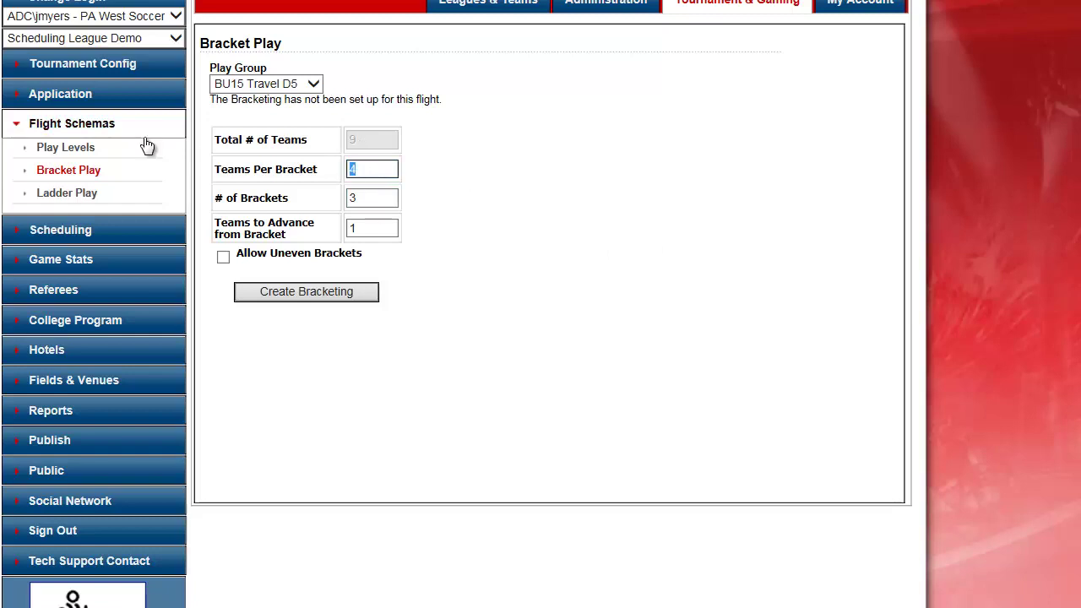
type("1")
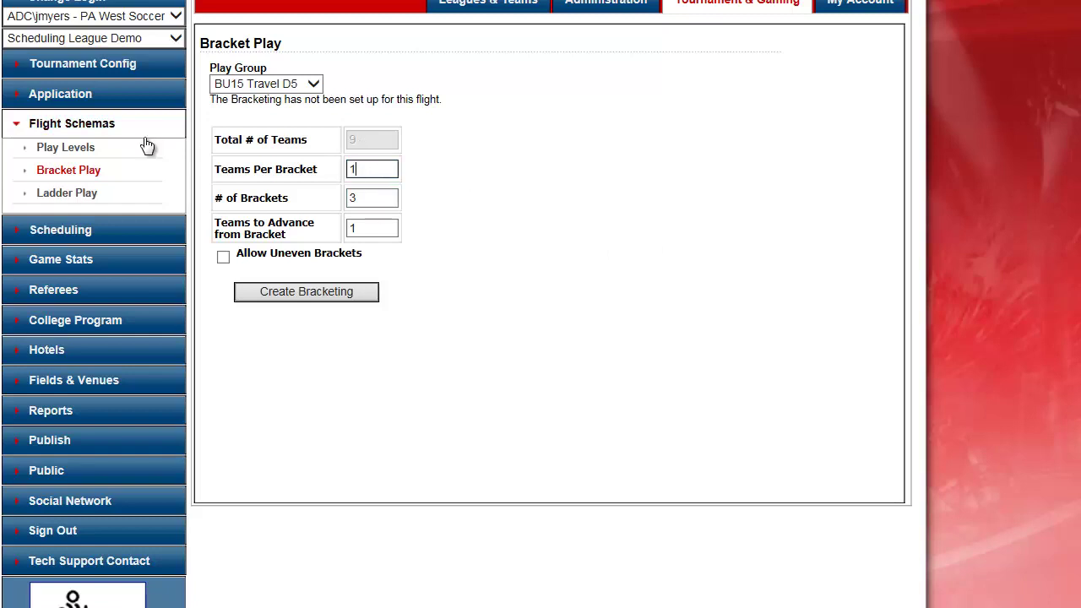
type("0")
double_click(379, 201)
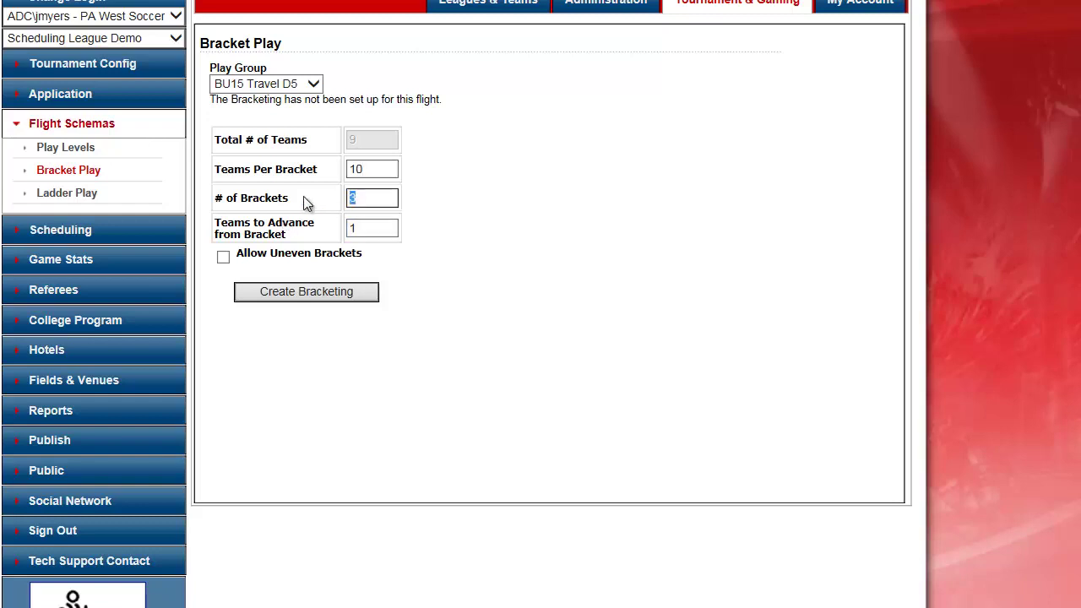
type("1")
double_click(370, 230)
type("0")
left_click(326, 299)
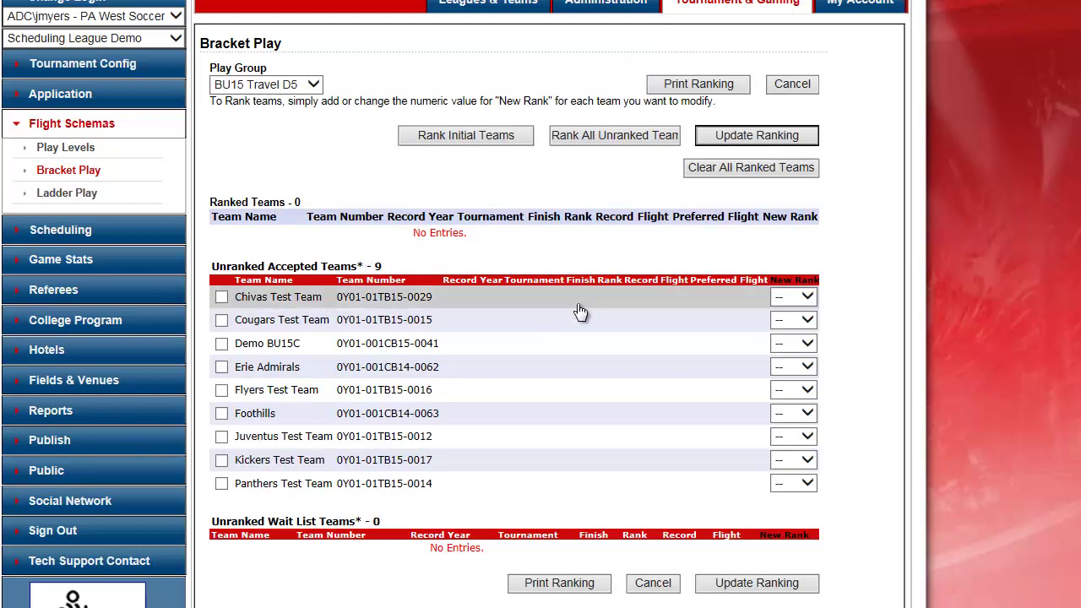
Give Chivas Test Team new rank A1, Cougars Test Team A2, Demo BU15C A3 and Erie Admirals A4
left_click(805, 295)
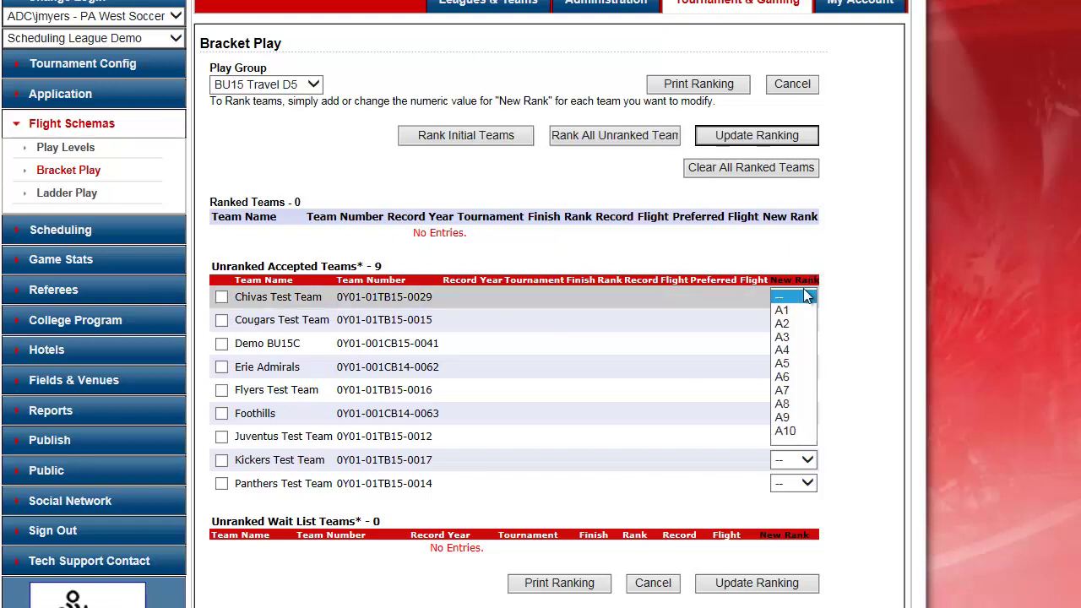
left_click(794, 310)
left_click(799, 320)
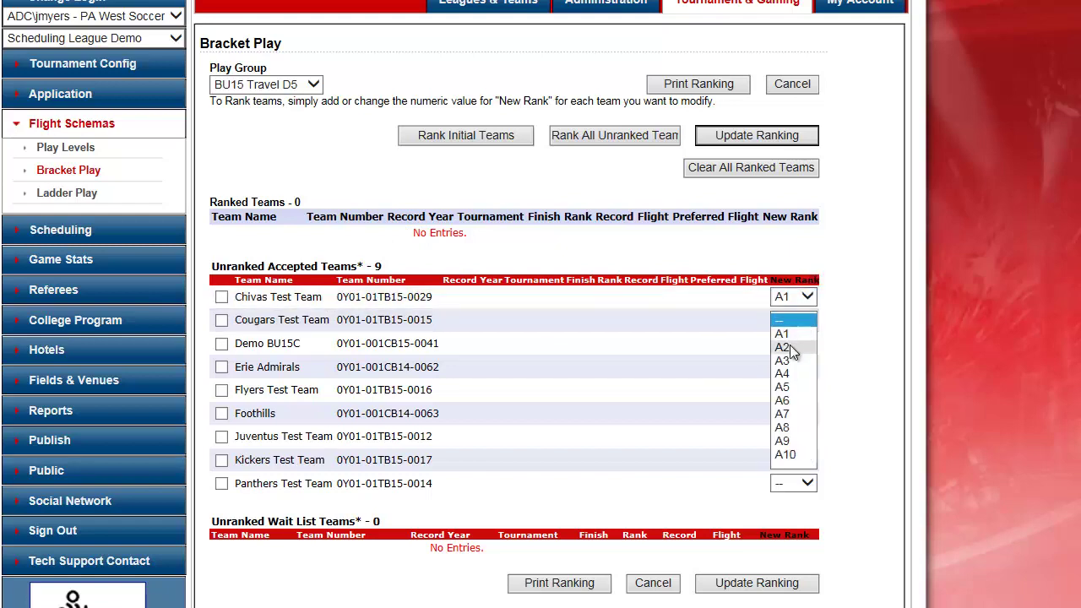
left_click(791, 347)
left_click(805, 343)
left_click(803, 385)
left_click(804, 367)
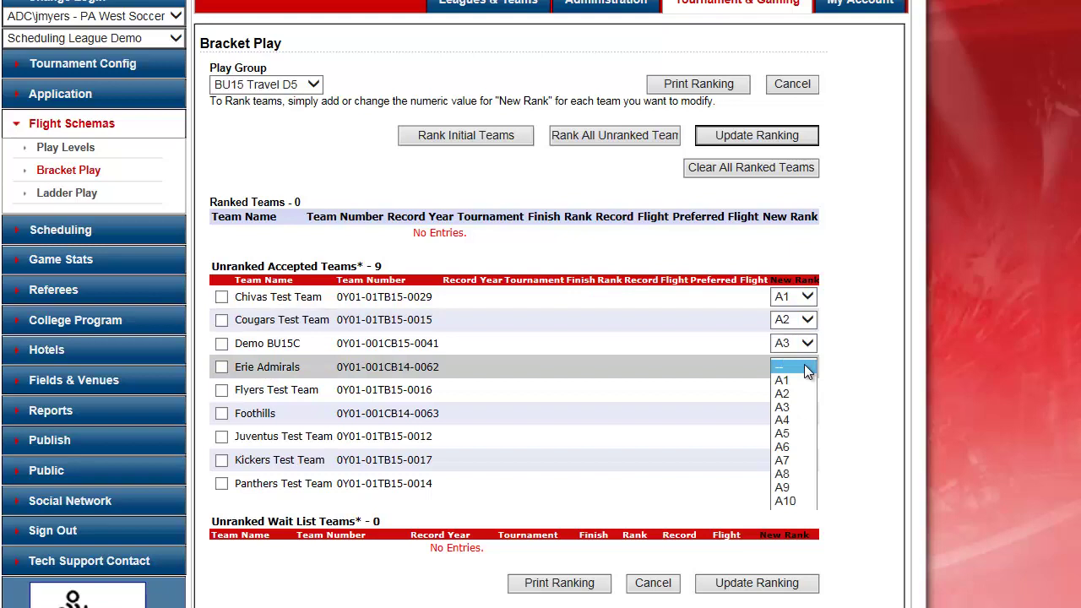
left_click(805, 420)
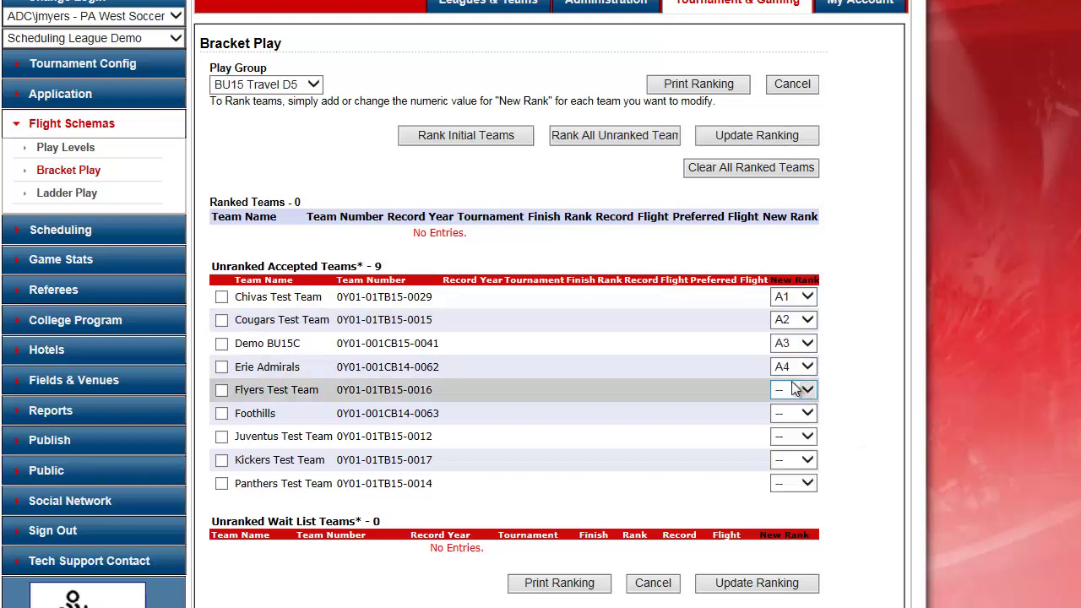
Assign ranks A5 to A9 in order to Flyers, Foothills, Juventus, Kickers and Panthers, and update the ranking
left_click(794, 389)
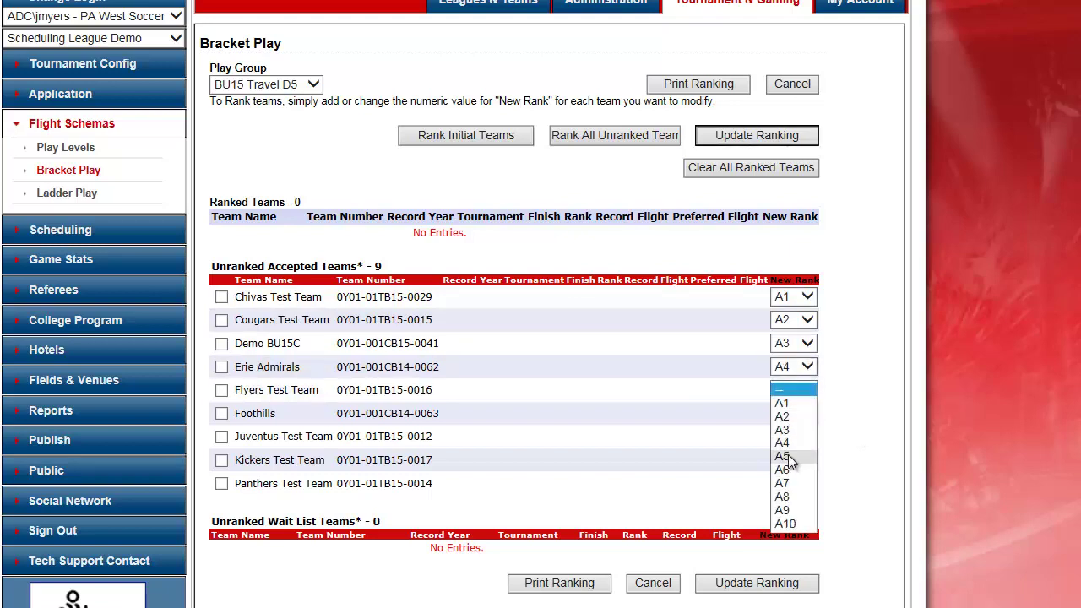
left_click(785, 460)
left_click(806, 413)
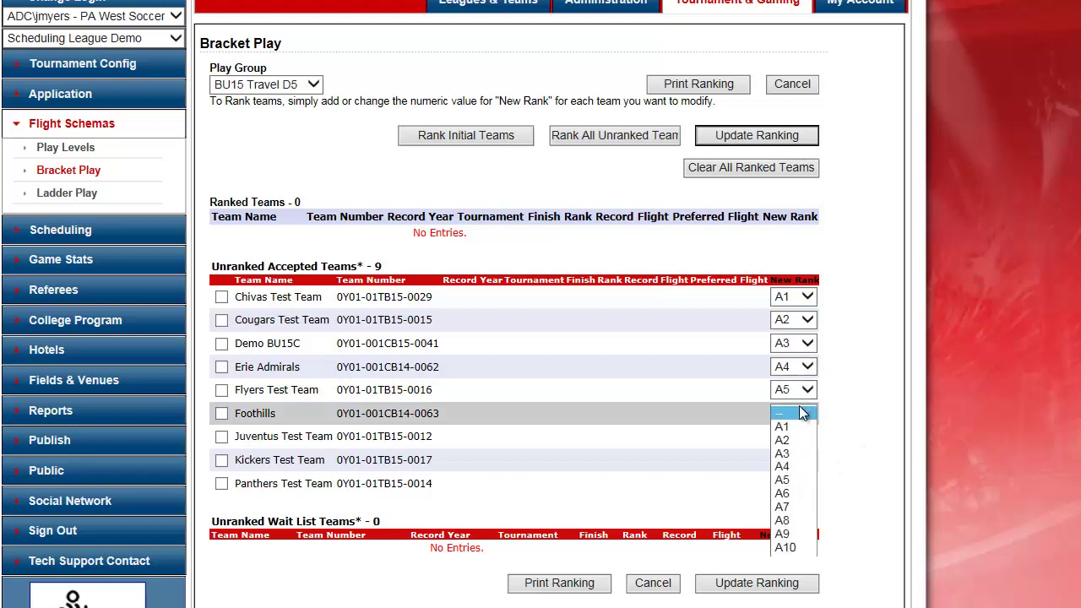
left_click(797, 493)
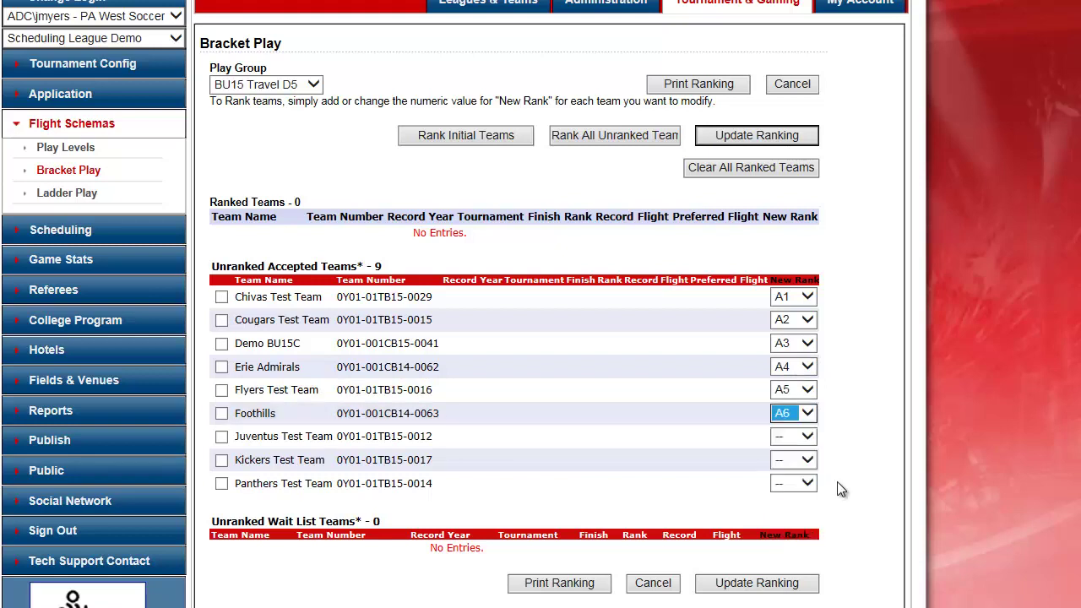
left_click(804, 443)
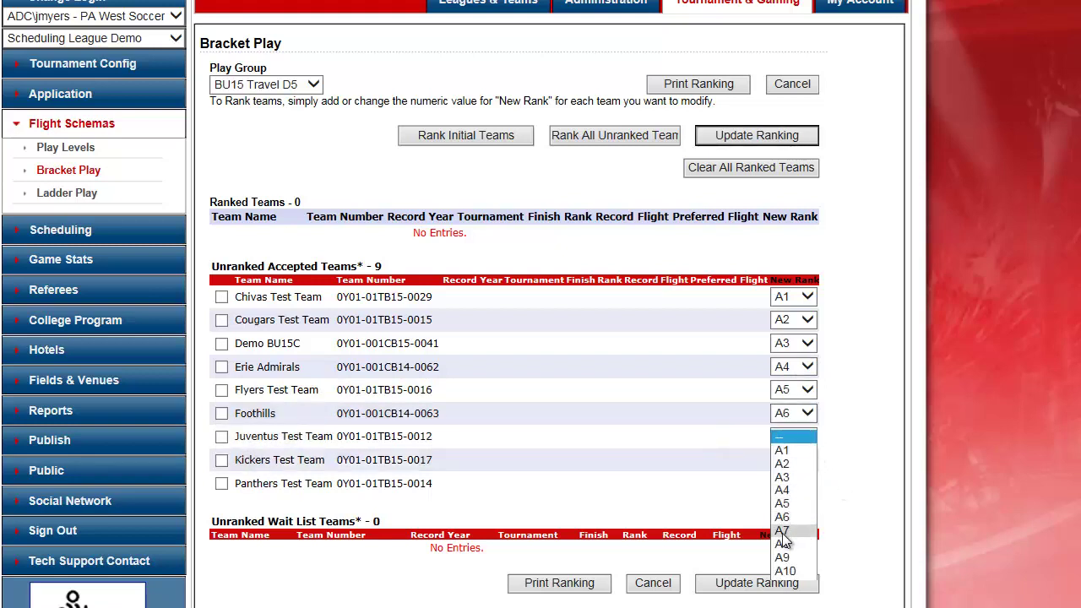
left_click(794, 530)
left_click(806, 460)
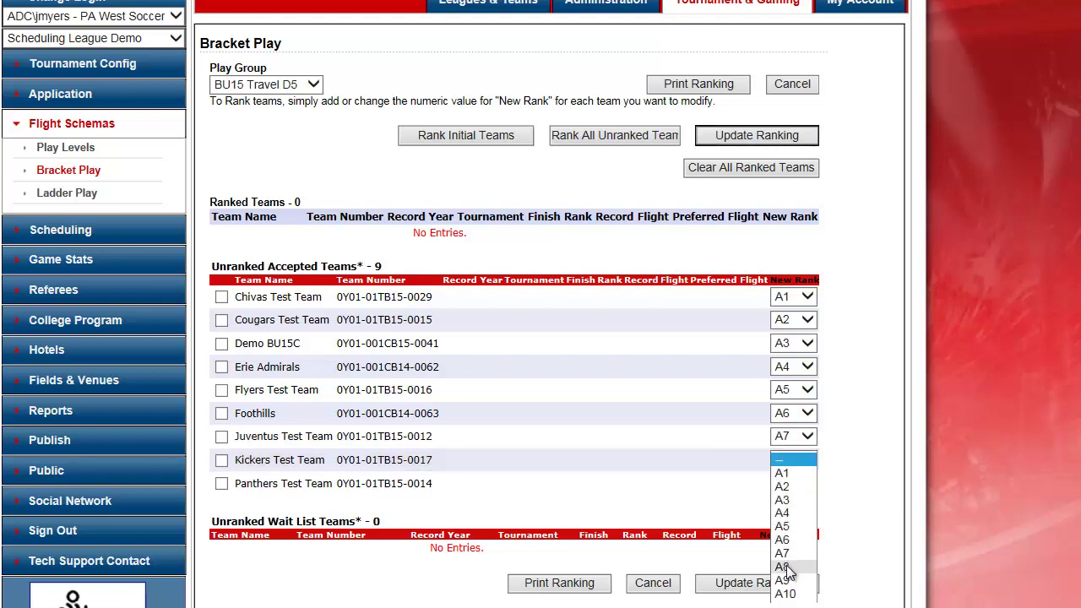
left_click(799, 568)
left_click(799, 484)
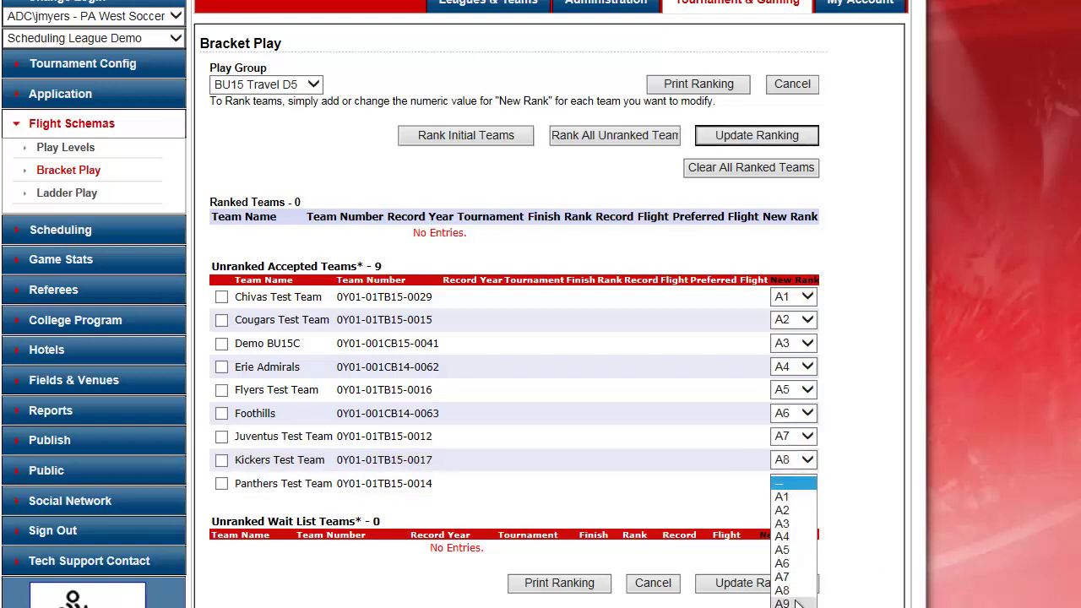
left_click(797, 588)
left_click(785, 582)
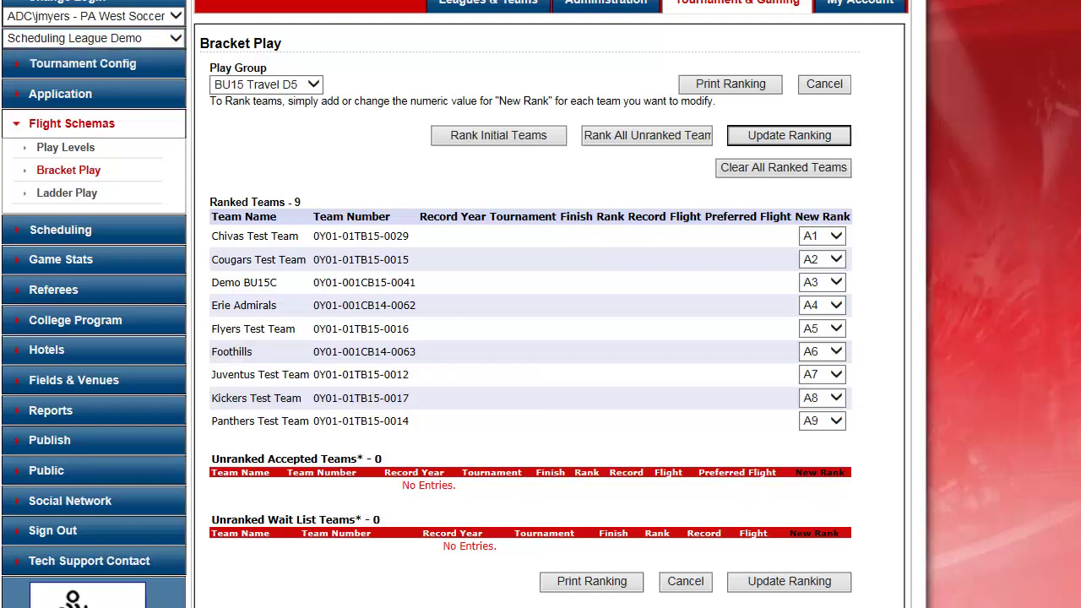
In the BU15 Travel D5 play level's round teams, change the description of the empty tenth slot to BYE and save
left_click(49, 150)
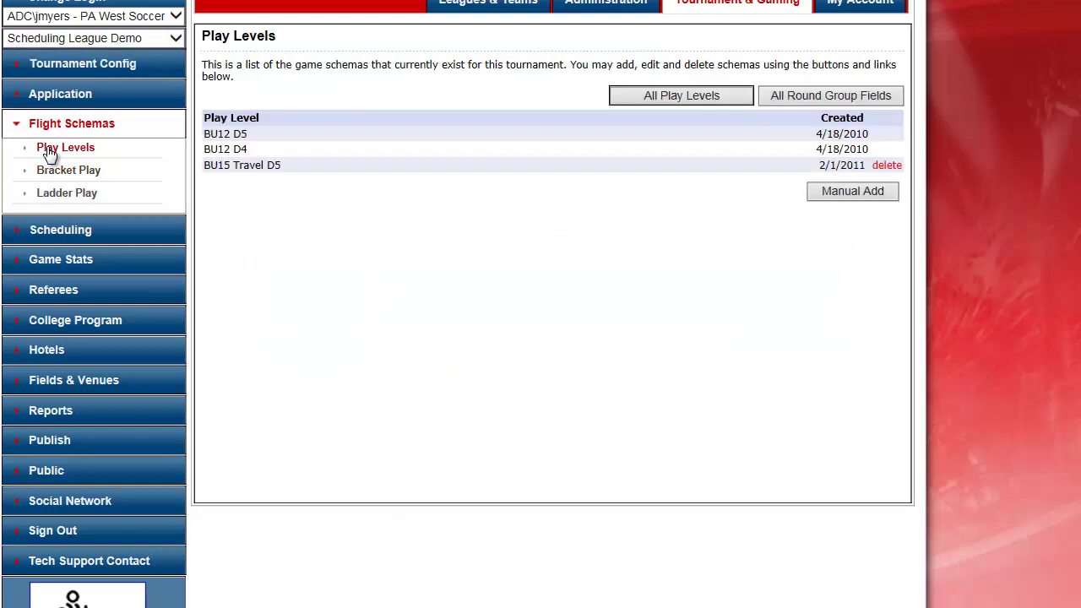
left_click(247, 169)
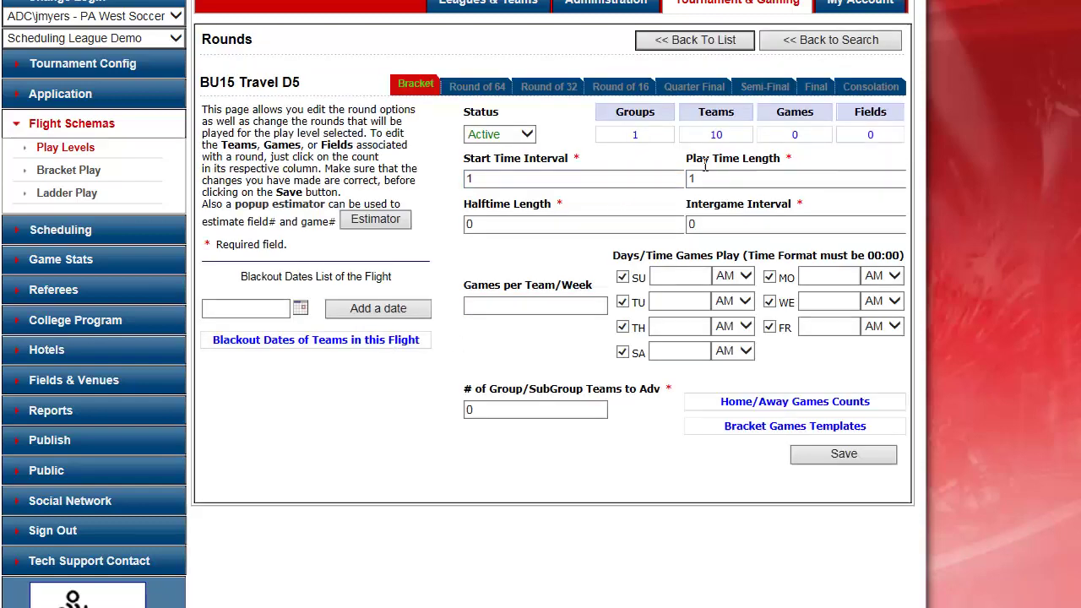
left_click(715, 136)
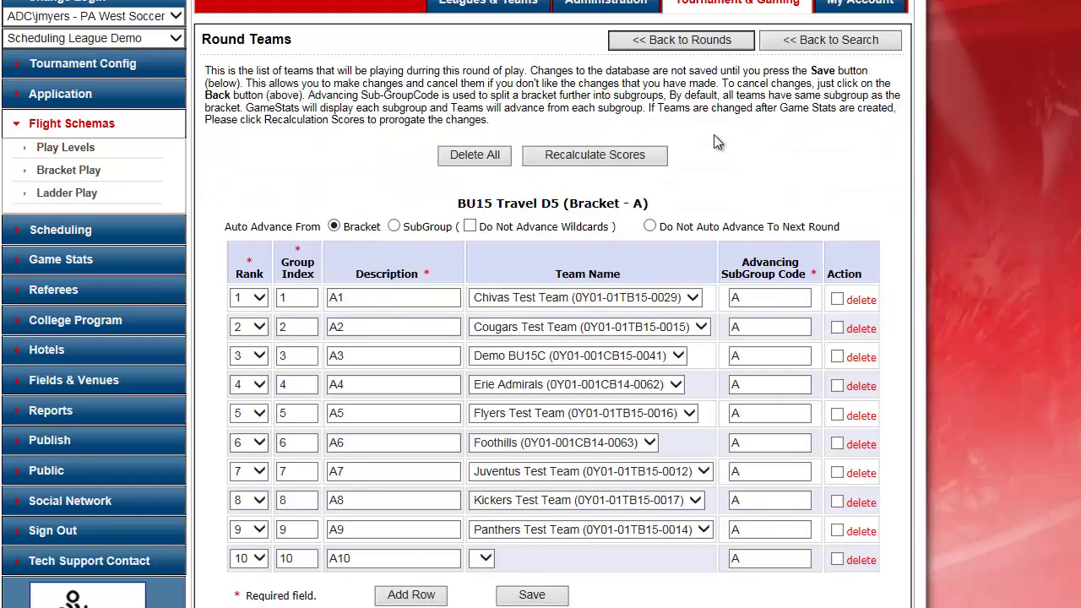
double_click(367, 560)
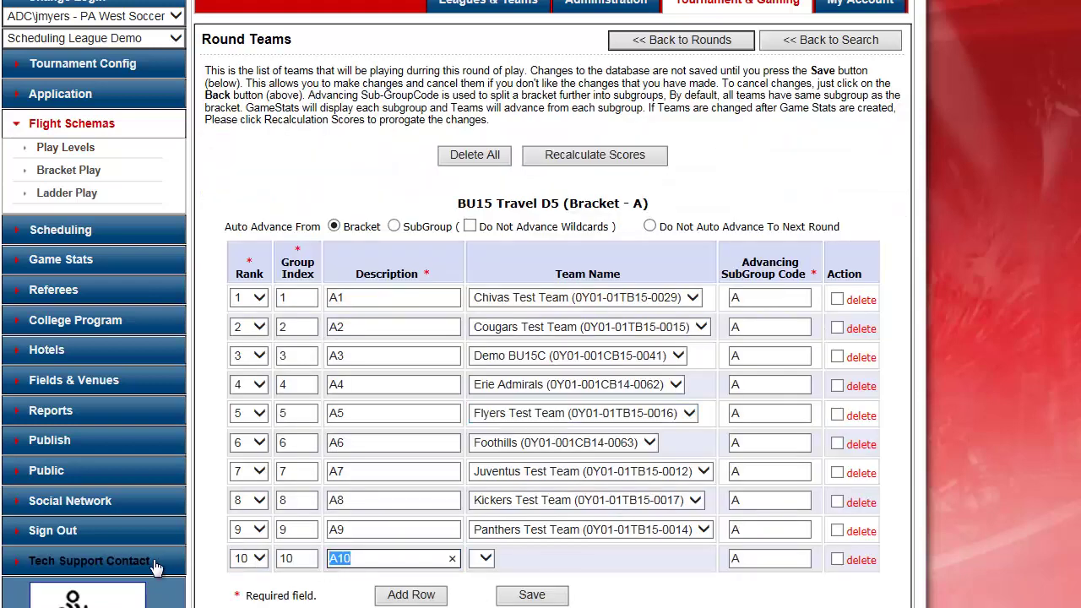
type("BYE")
left_click(536, 597)
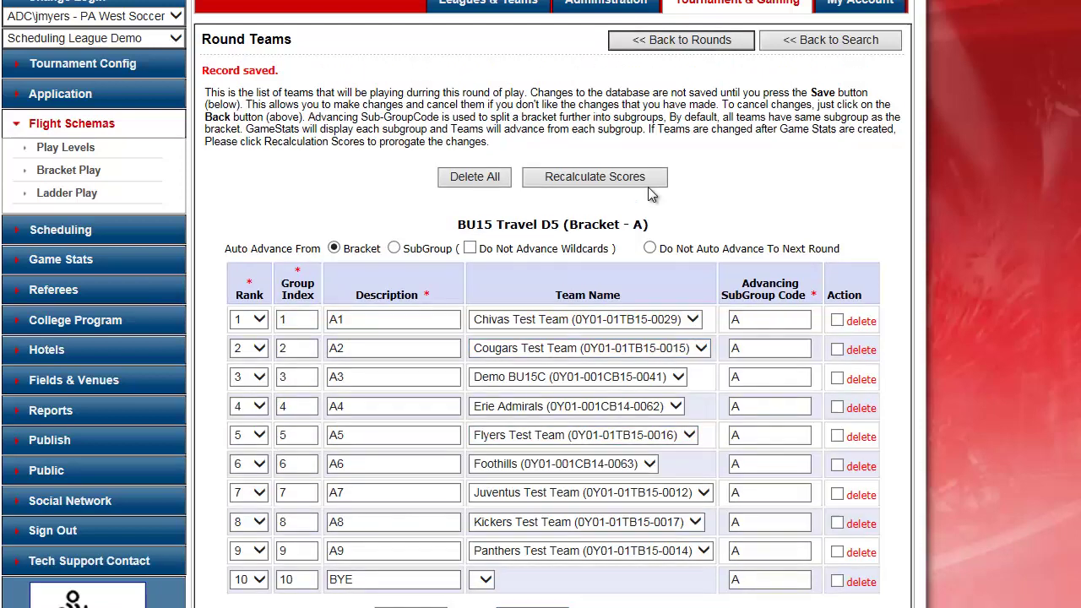
Set the round's start time interval to 60, play time length to 55, halftime length to 5 and intergame interval to 120, and save
left_click(694, 43)
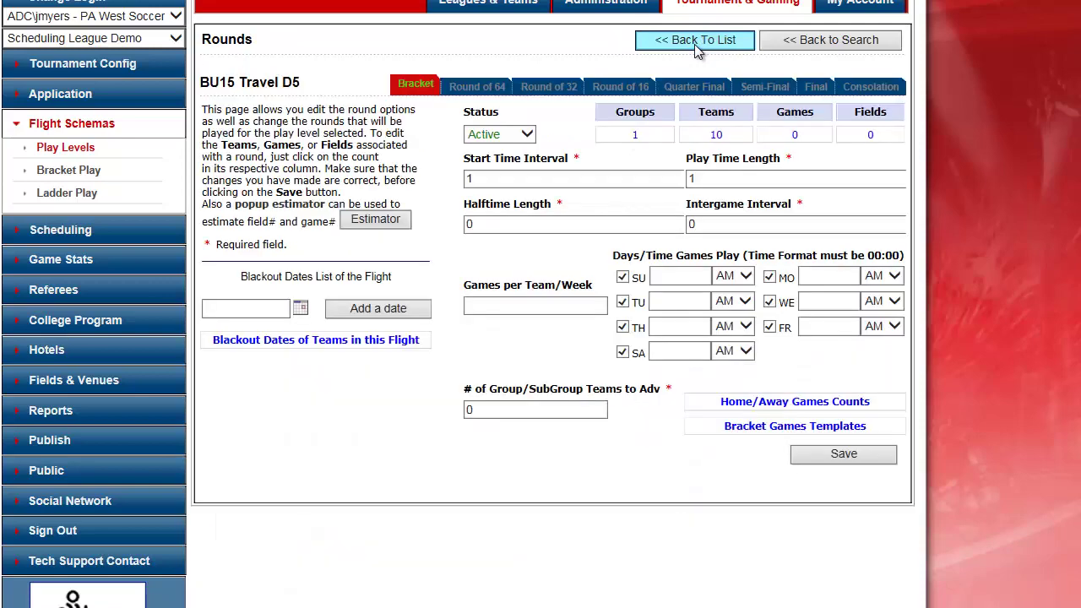
left_click(528, 177)
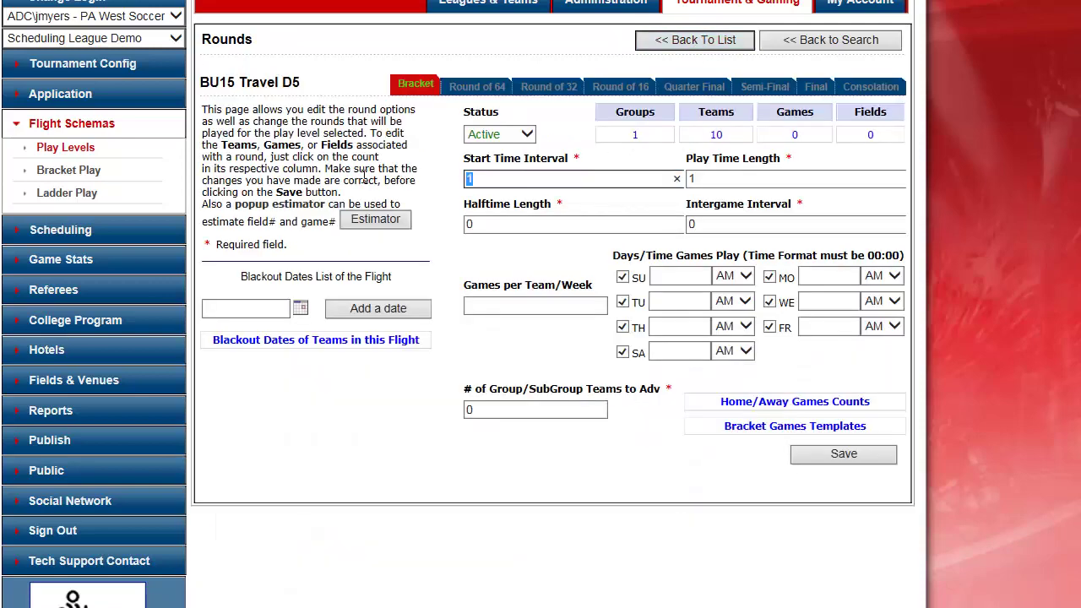
type("60")
key("Tab")
type("55")
key("Tab")
type("5")
key("Tab")
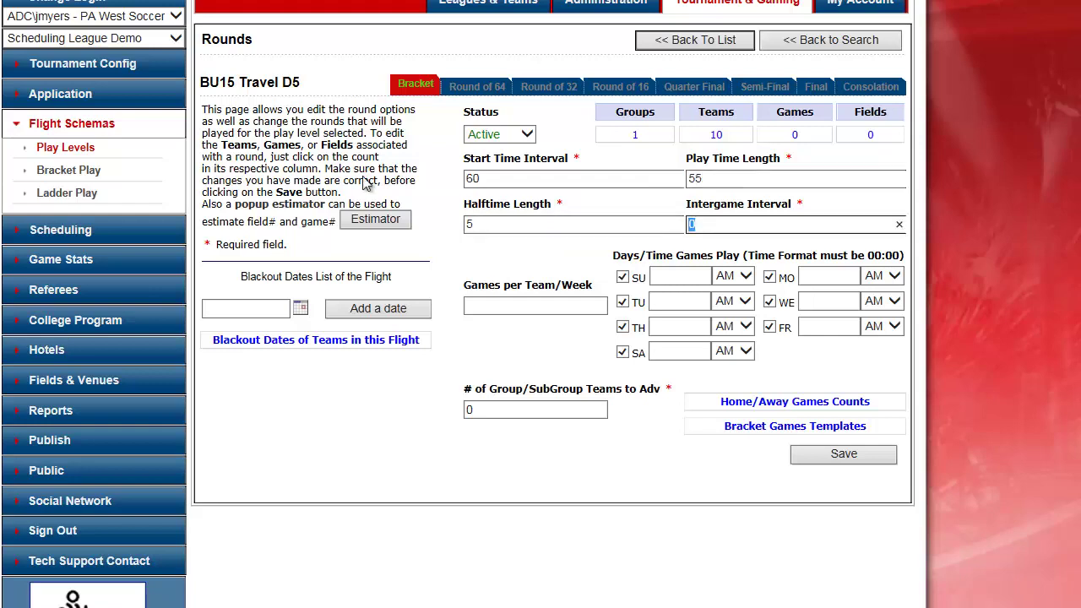
type("12")
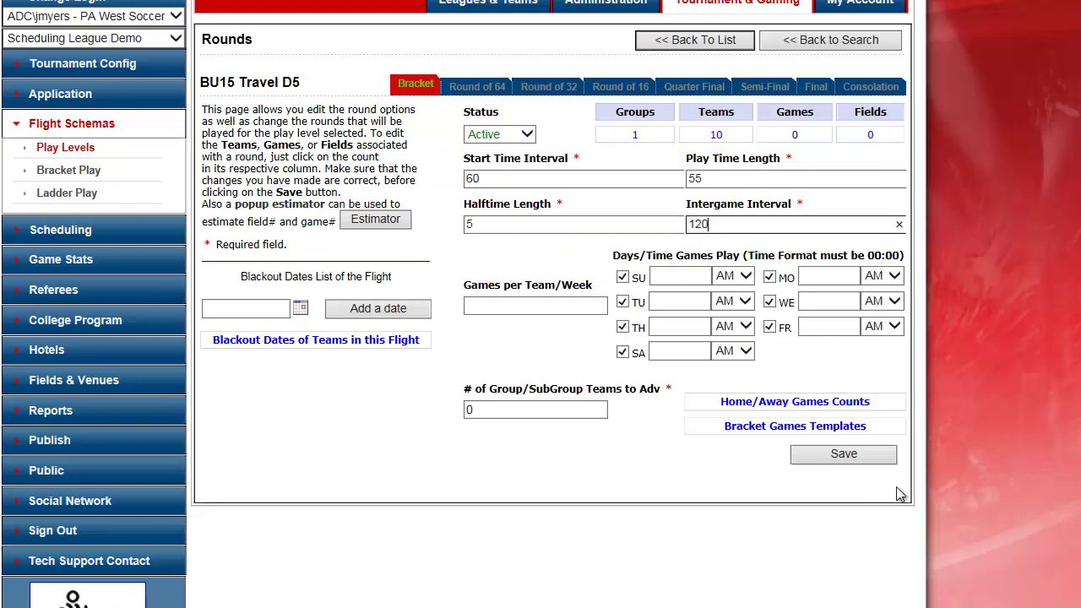
left_click(827, 453)
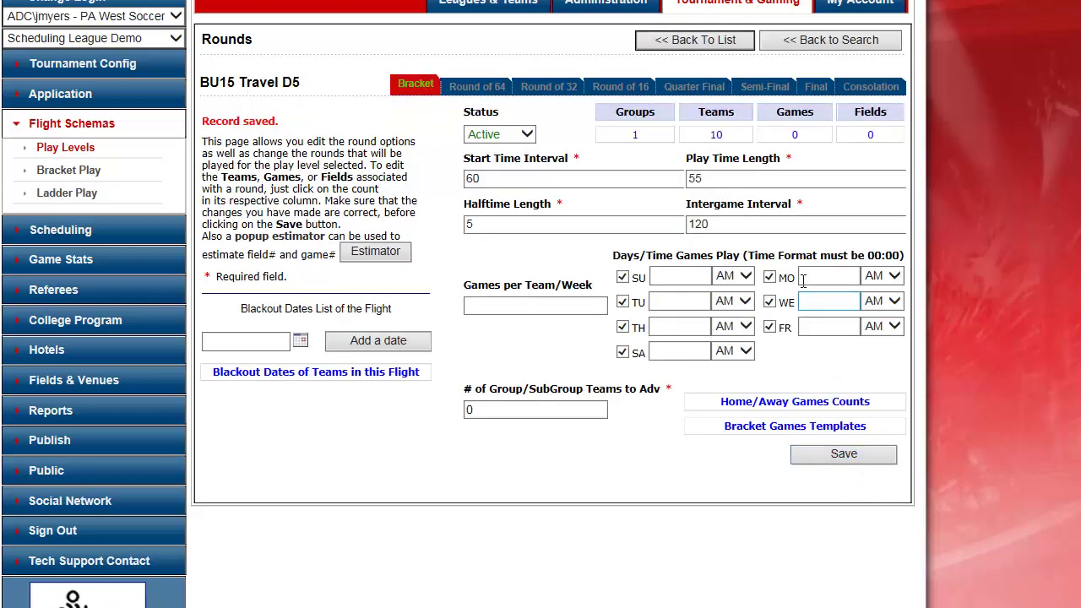
Automatically create the bracket round's games for BU15 Travel D5
left_click(794, 137)
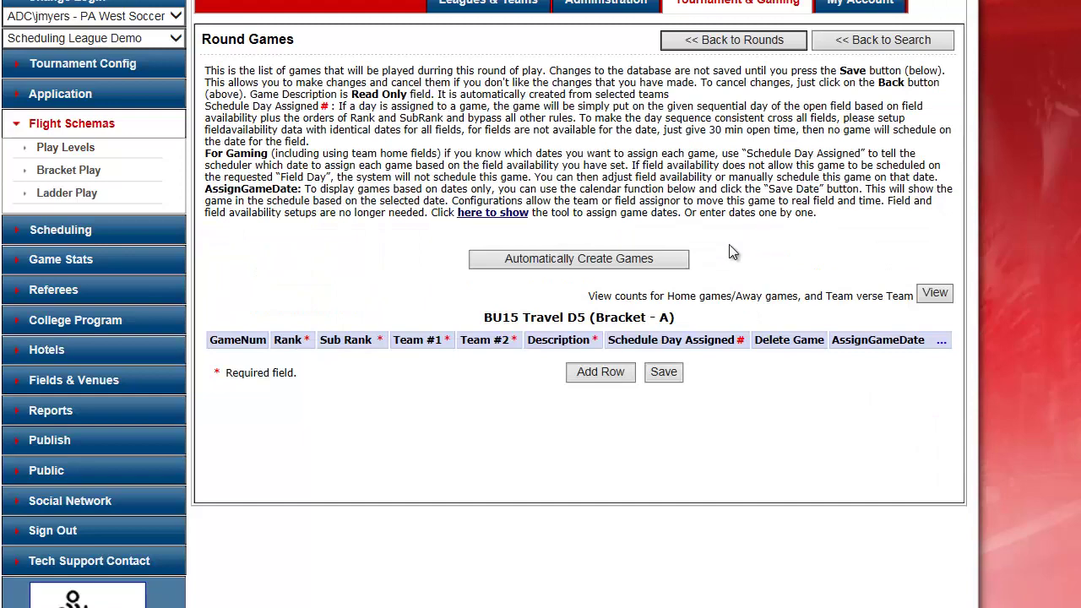
left_click(638, 266)
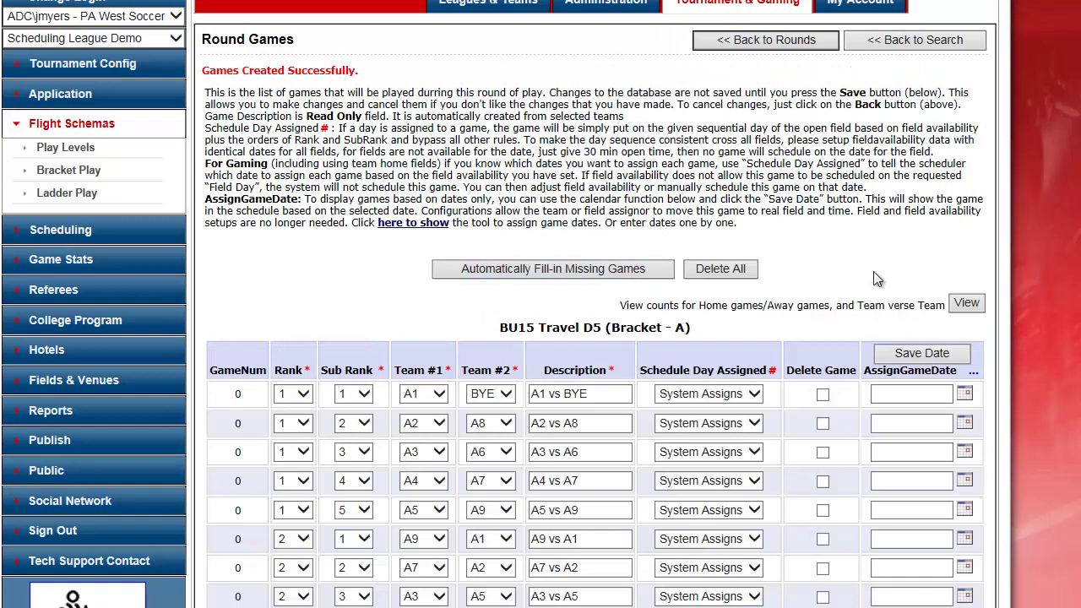
Use the game date tool to assign dates by rank to the created games, starting 7/26/2015 and recurring only on Sundays
scroll(875, 280, "down", 3)
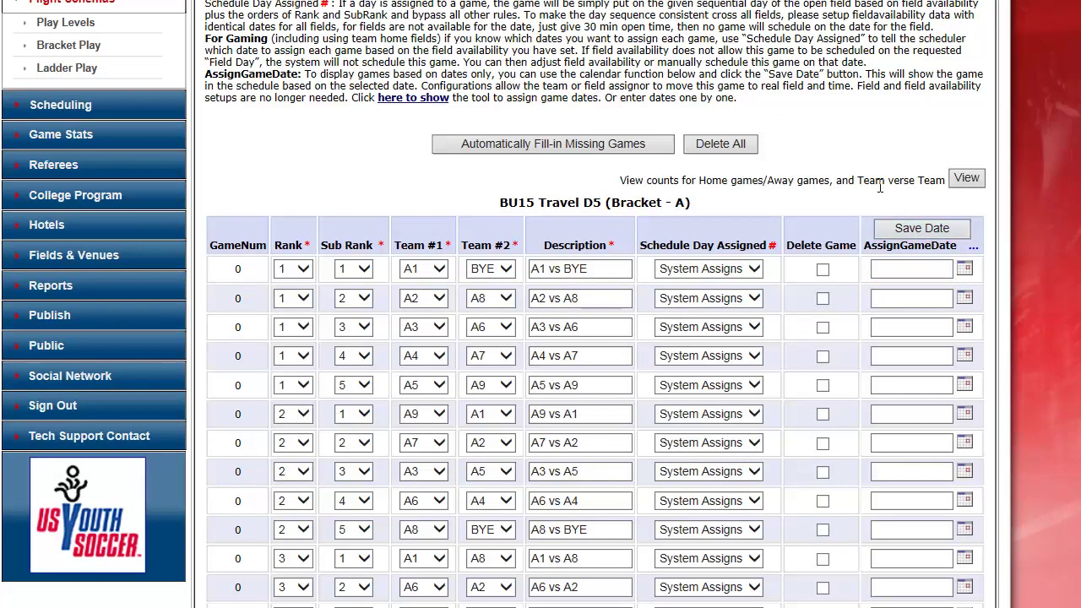
left_click(397, 98)
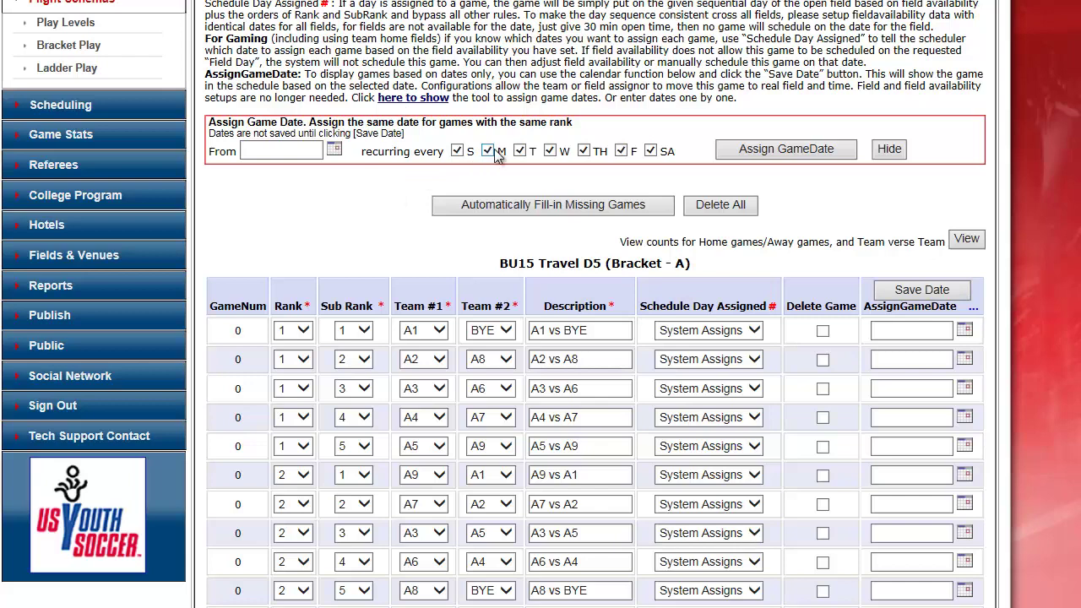
left_click(519, 151)
left_click(600, 149)
left_click(622, 150)
left_click(650, 151)
left_click(335, 149)
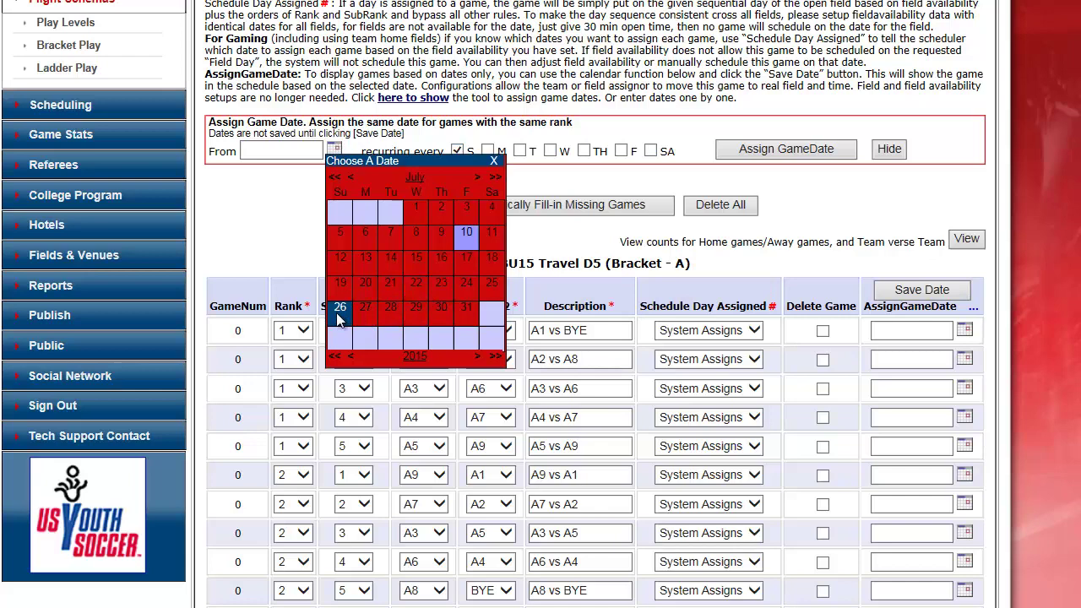
left_click(341, 310)
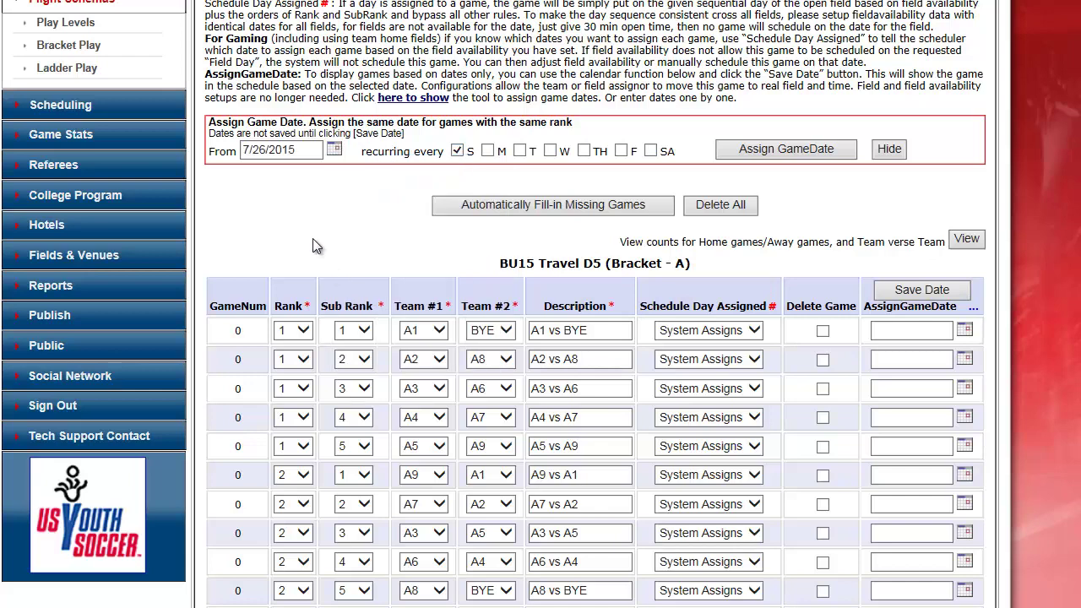
left_click(785, 149)
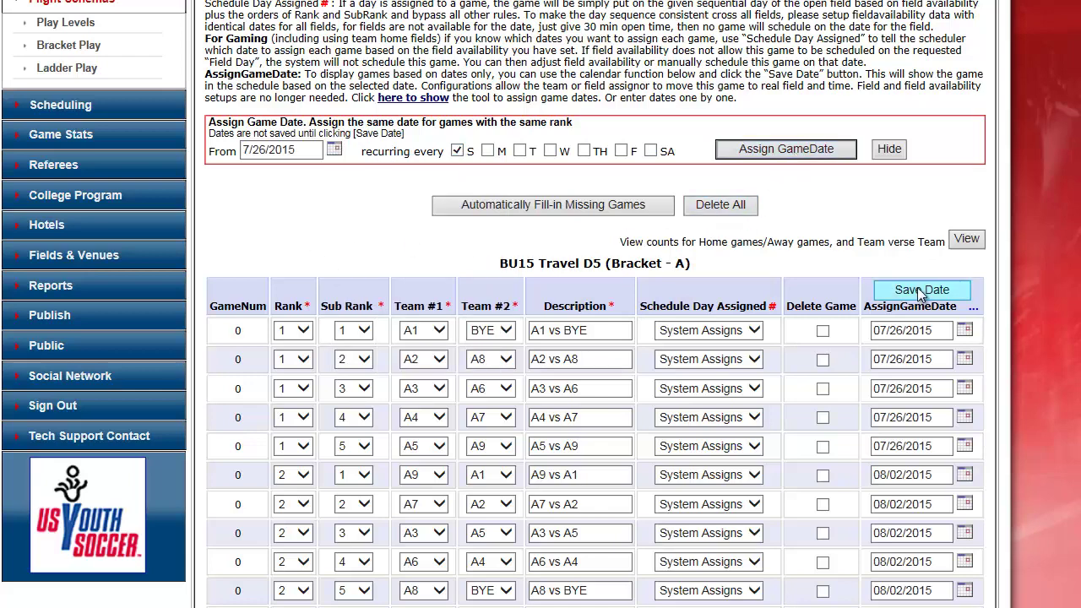
Save the assigned dates of the BU15 Travel D5 bracket games and return to the round settings
scroll(921, 292, "down", 3)
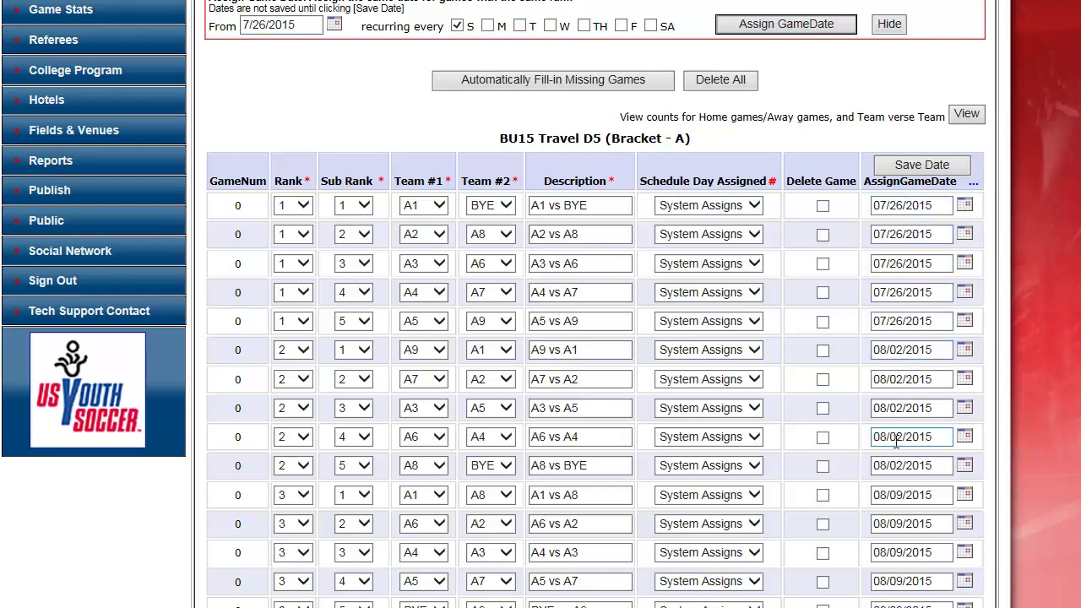
left_click(939, 165)
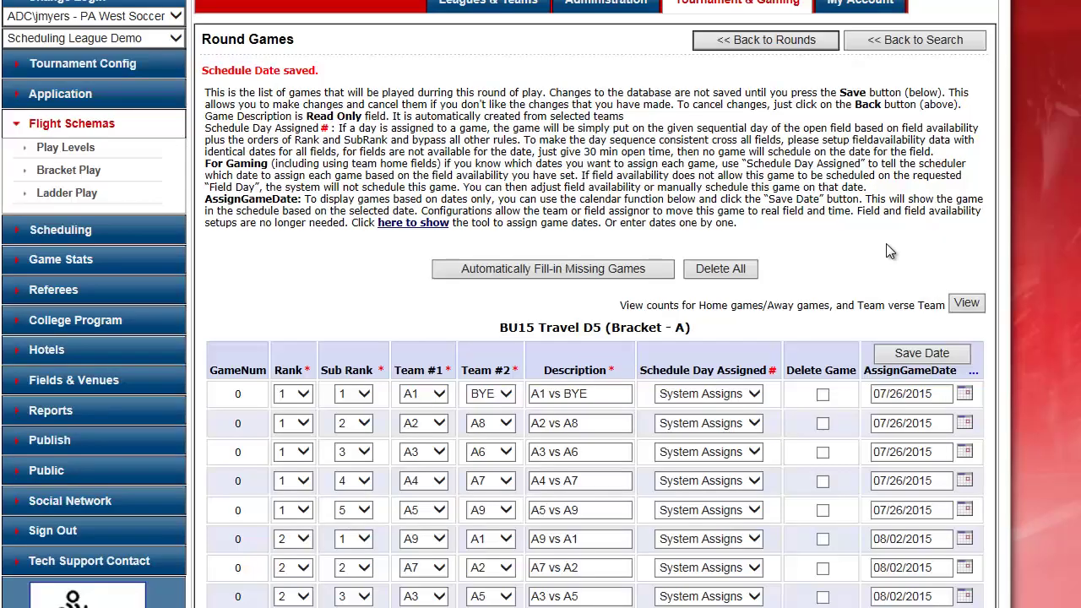
left_click(778, 42)
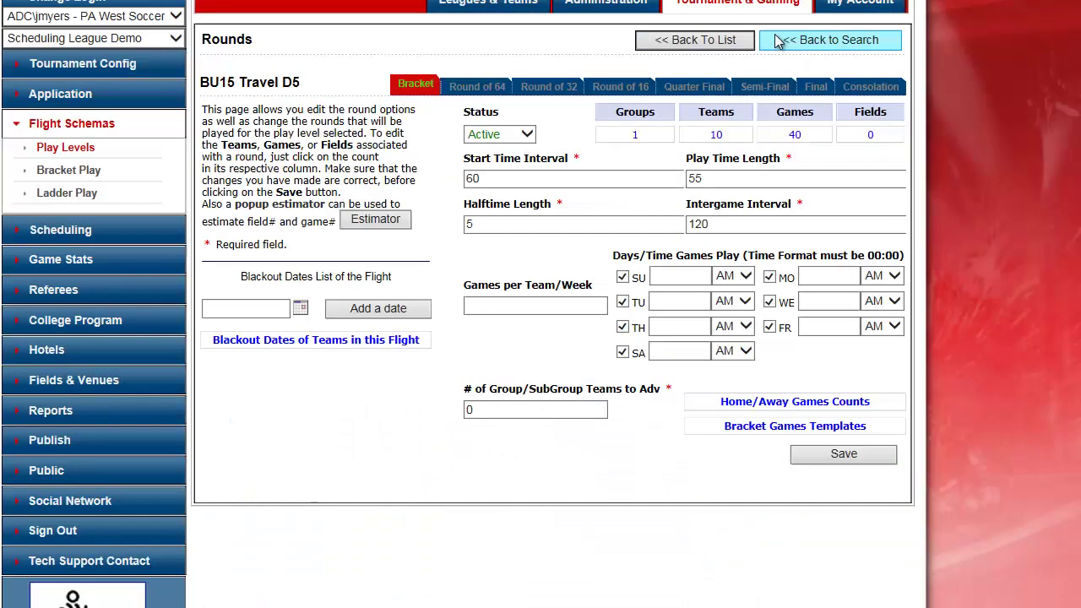
Add 8/30/2015 as a blackout date for the BU15 Travel D5 flight
left_click(301, 308)
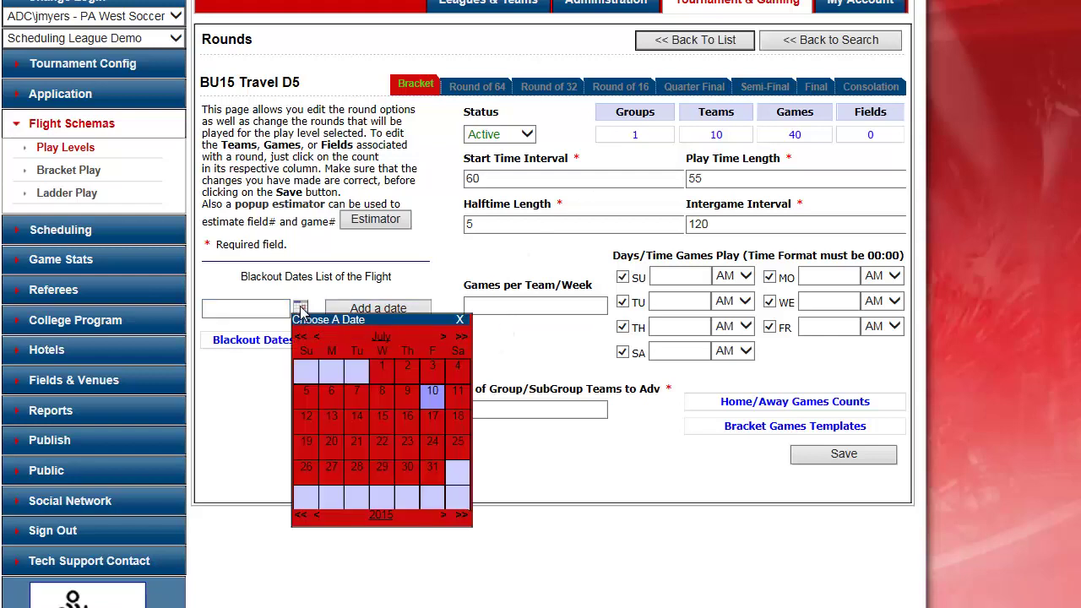
left_click(444, 337)
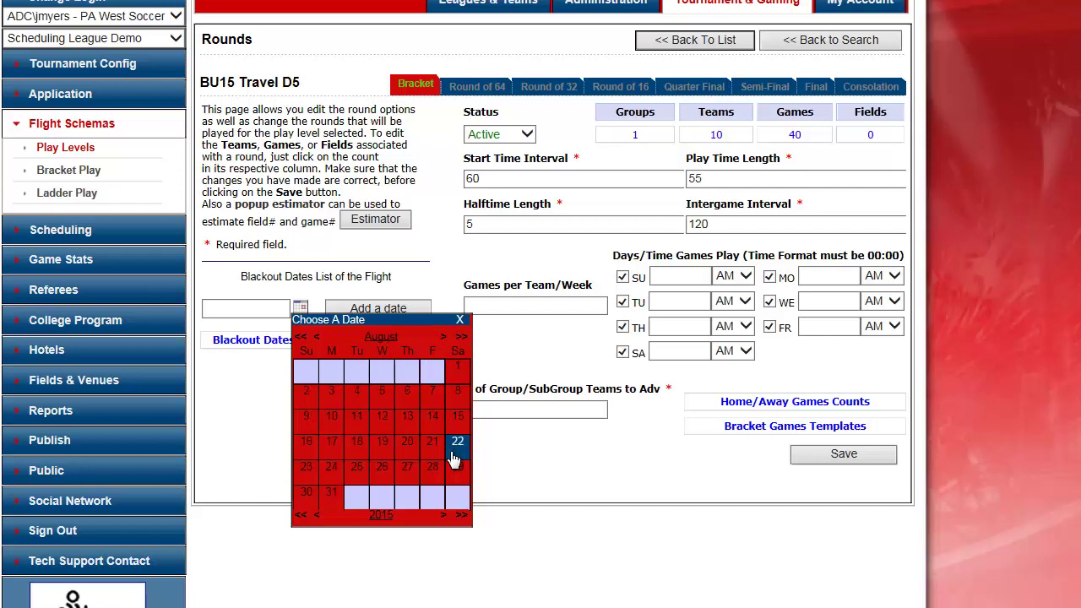
left_click(457, 416)
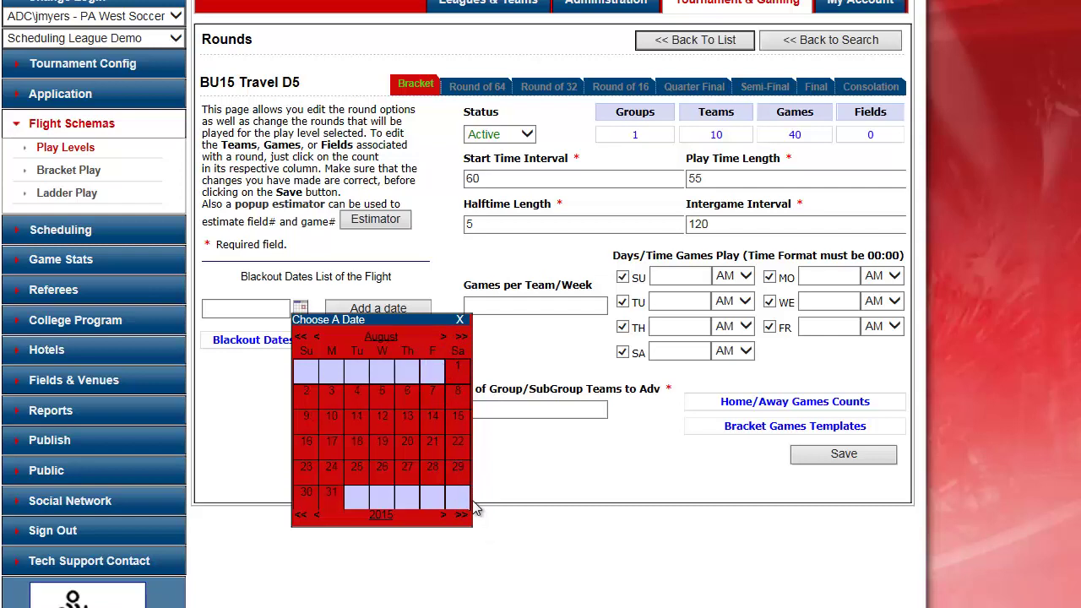
left_click(306, 497)
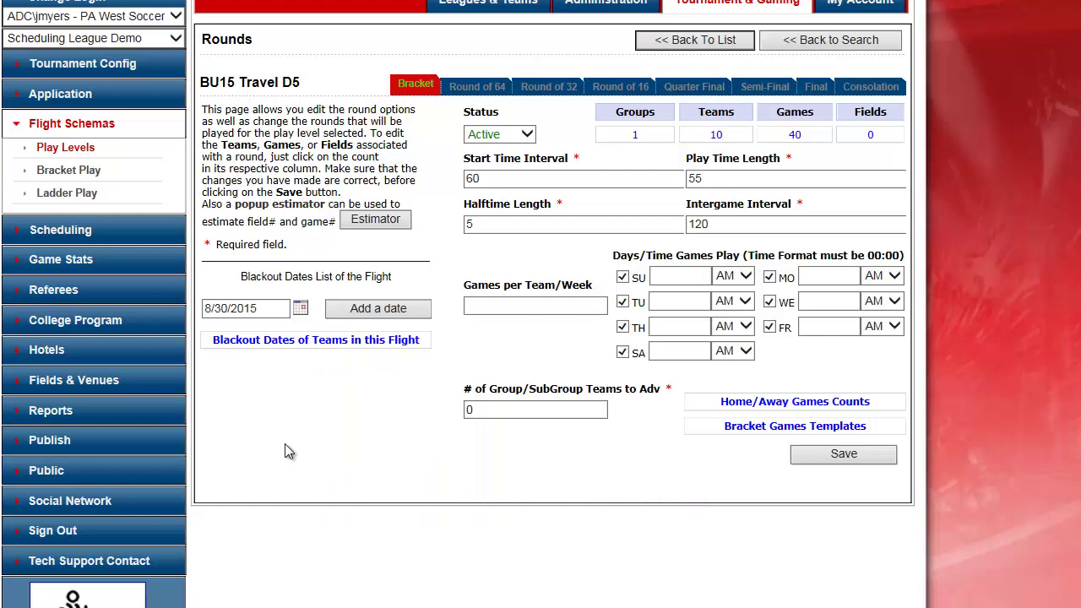
left_click(380, 311)
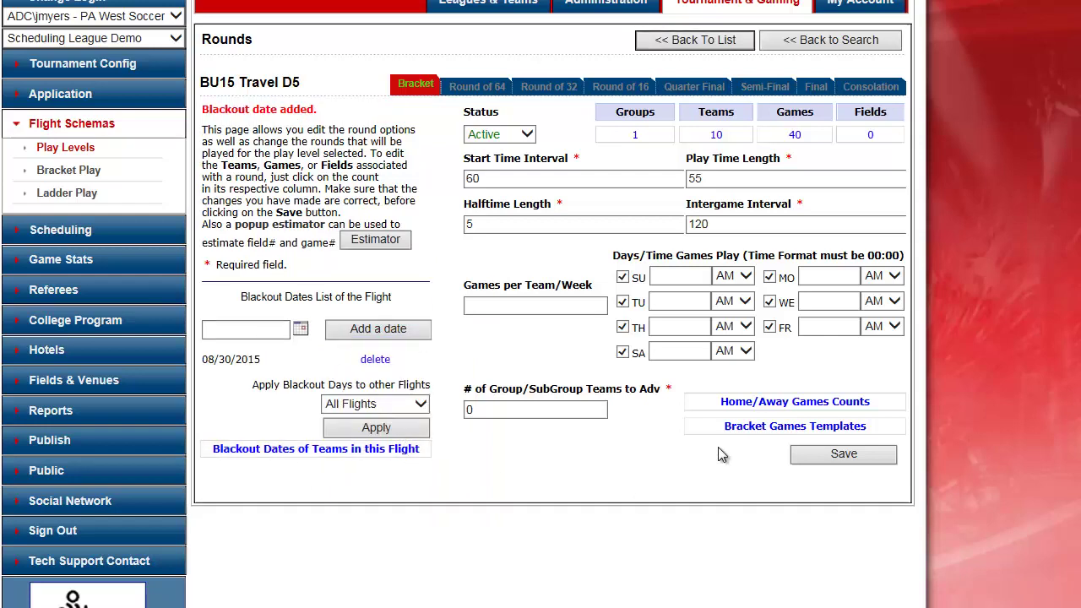
Reassign the bracket's game dates by rank from 7/26/2015, recurring only on Sundays, using the game date tool in the round's games
left_click(786, 135)
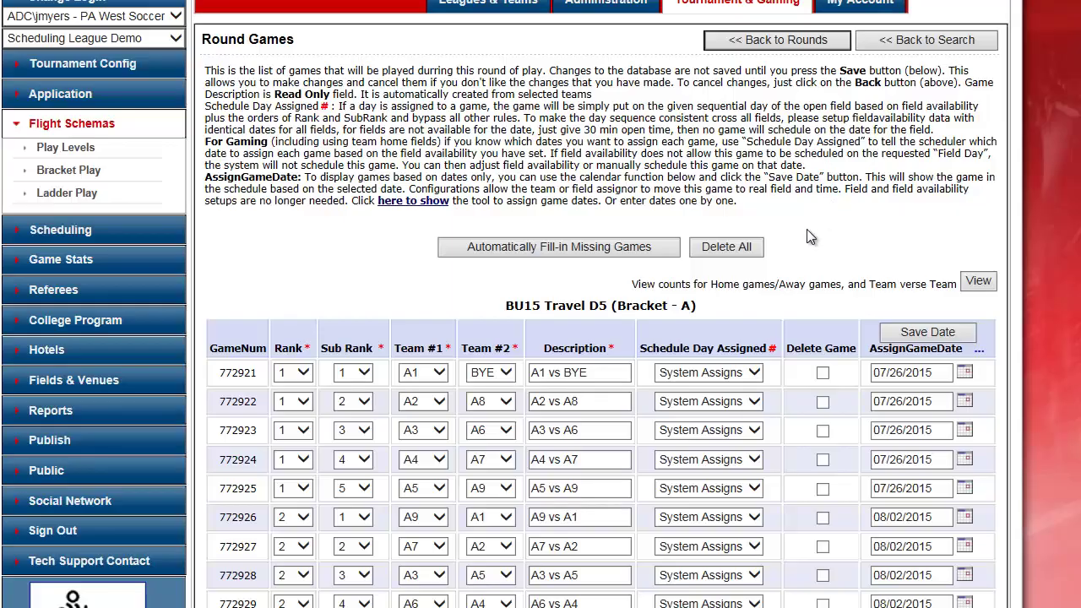
left_click(413, 201)
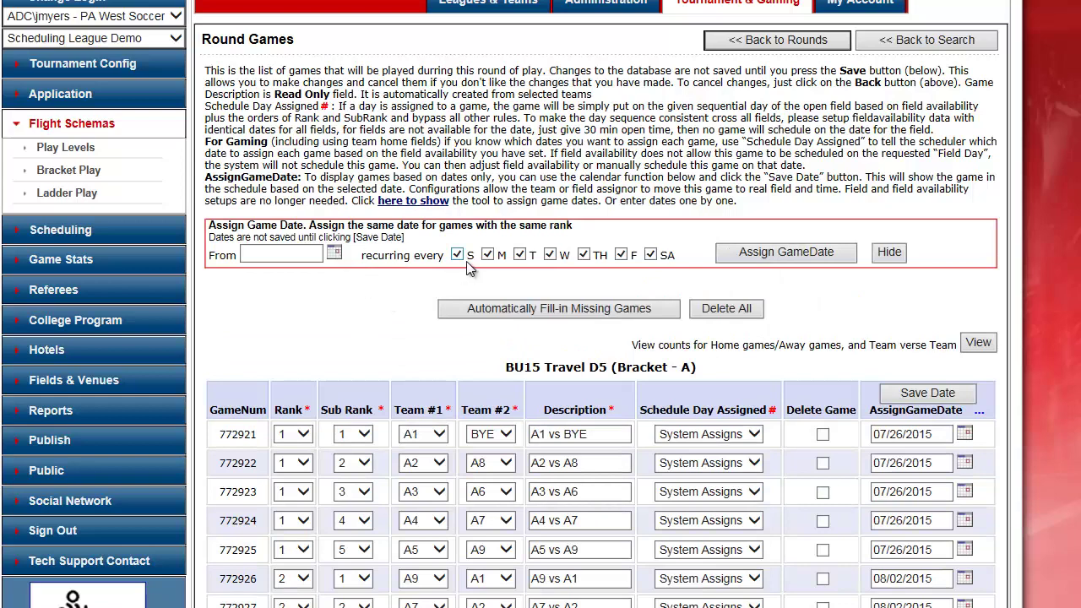
left_click(487, 254)
left_click(550, 255)
left_click(519, 254)
left_click(586, 257)
left_click(622, 256)
left_click(652, 256)
left_click(336, 252)
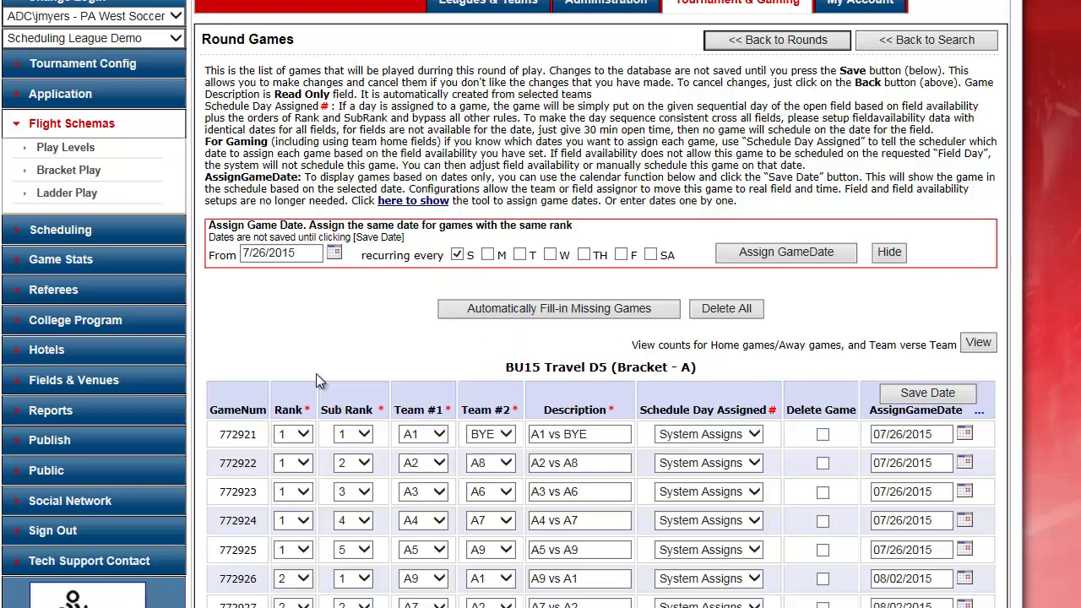
left_click(790, 253)
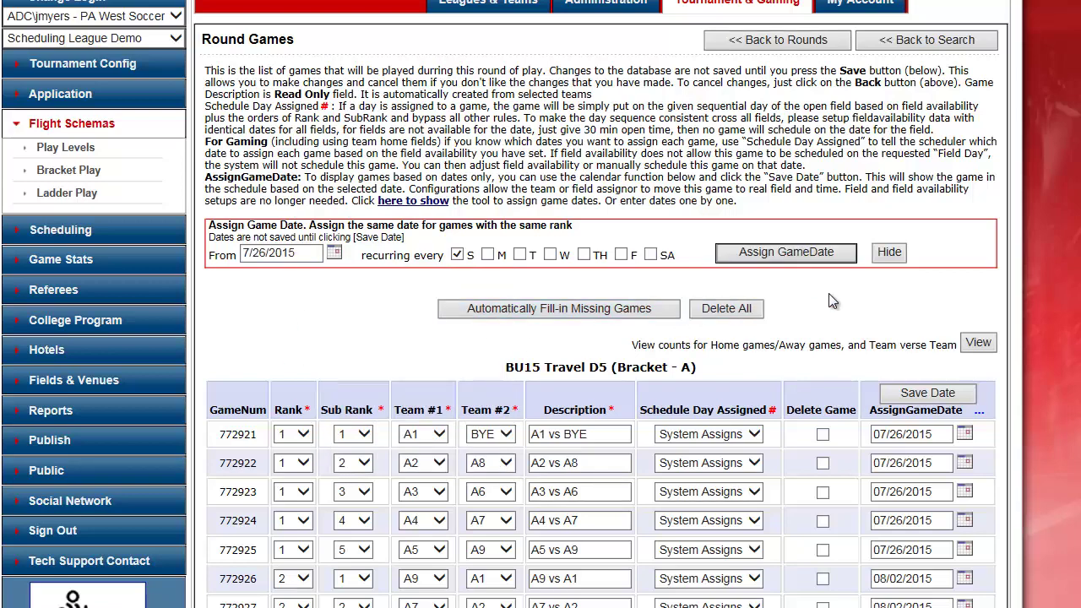
Review the reassigned dates through the game list around the blackout date and save them
scroll(827, 354, "down", 6)
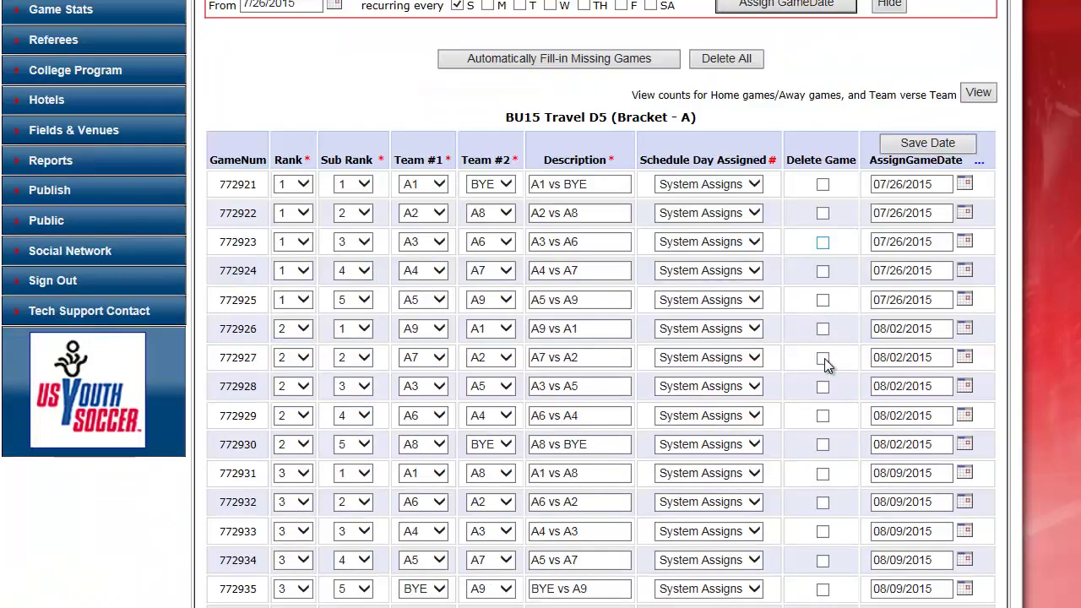
scroll(826, 363, "down", 3)
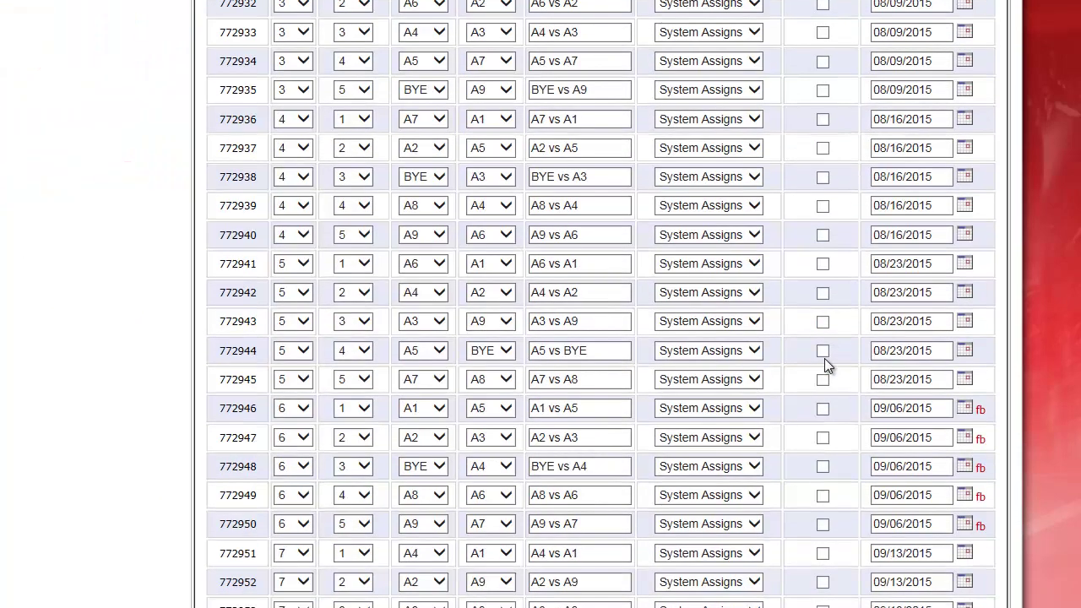
scroll(865, 488, "up", 9)
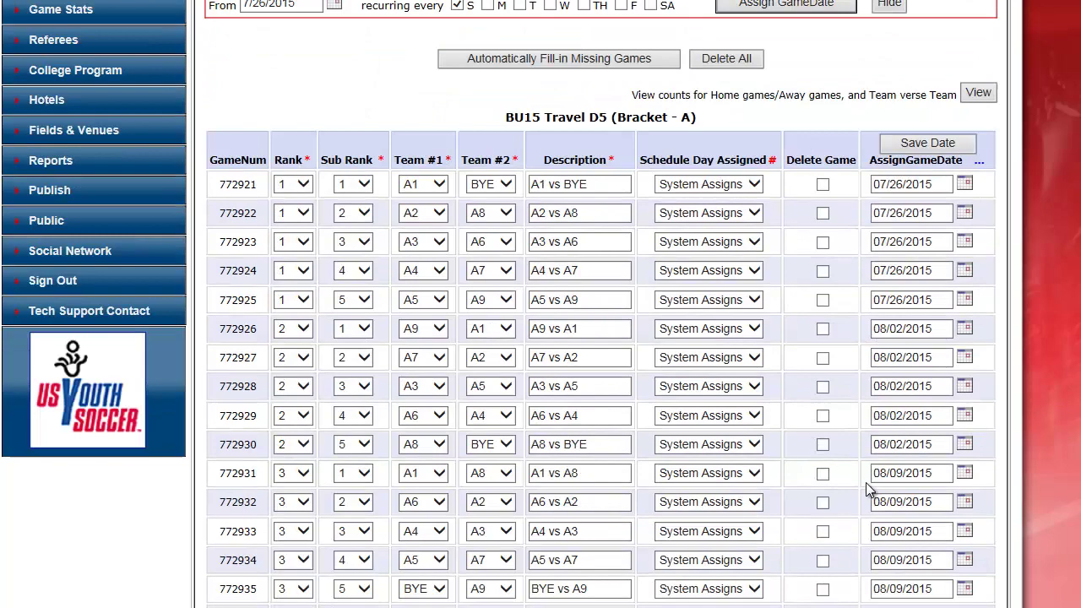
left_click(938, 395)
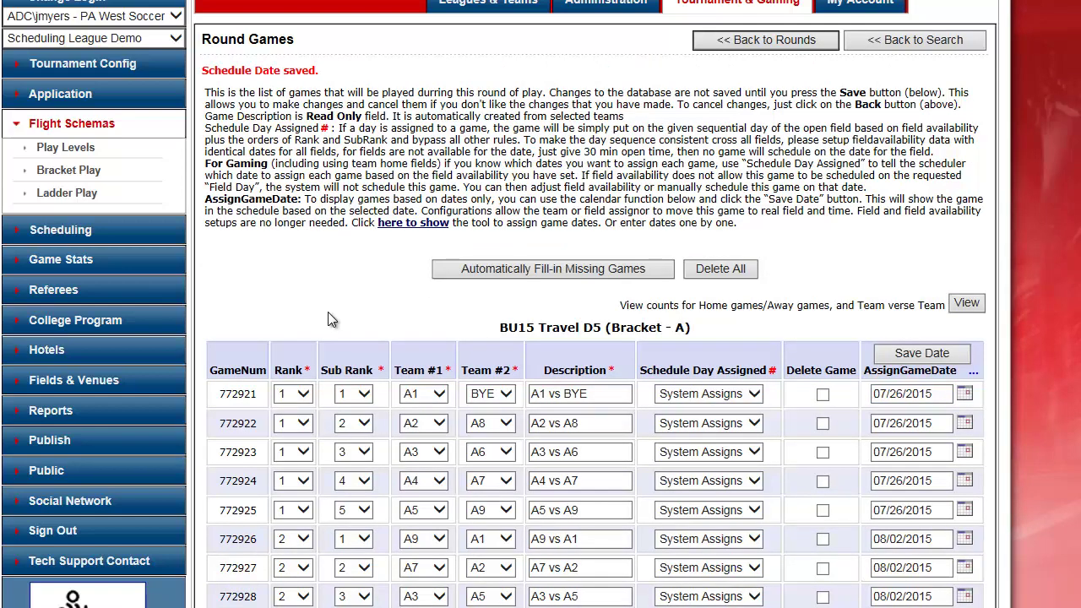
Make accepted teams visible for Boys Under 15, enable manual and auto publish for BU15 Travel D6, and save and publish the selected flights
left_click(67, 443)
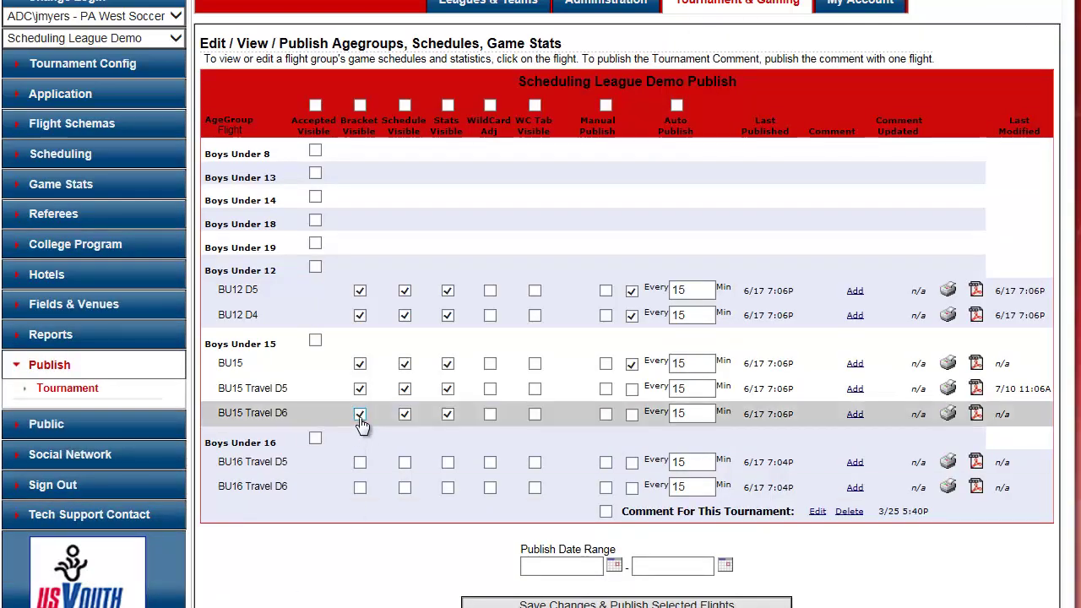
left_click(315, 340)
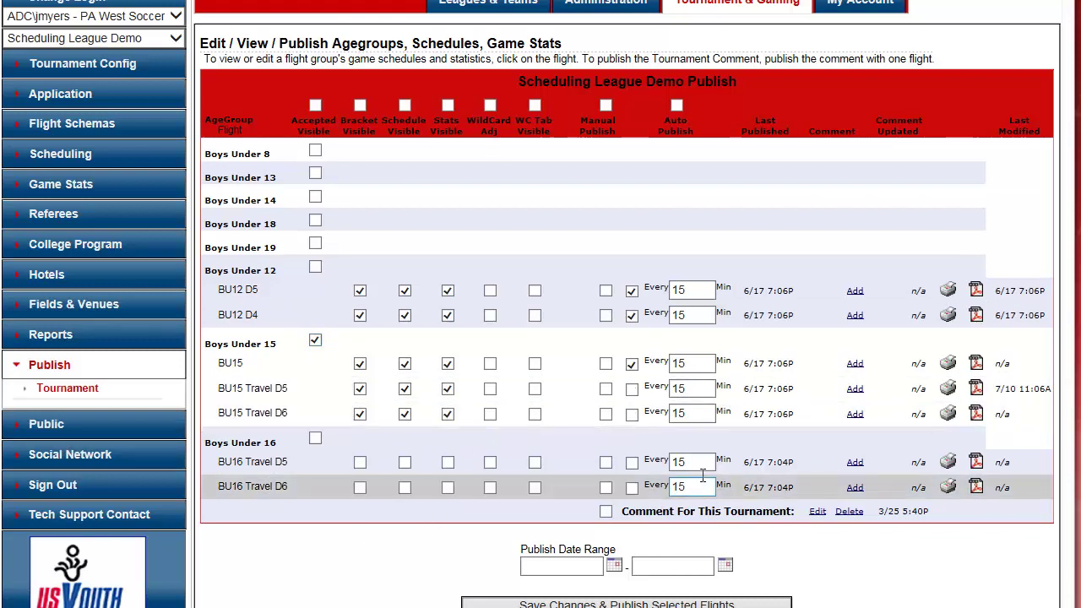
left_click(613, 417)
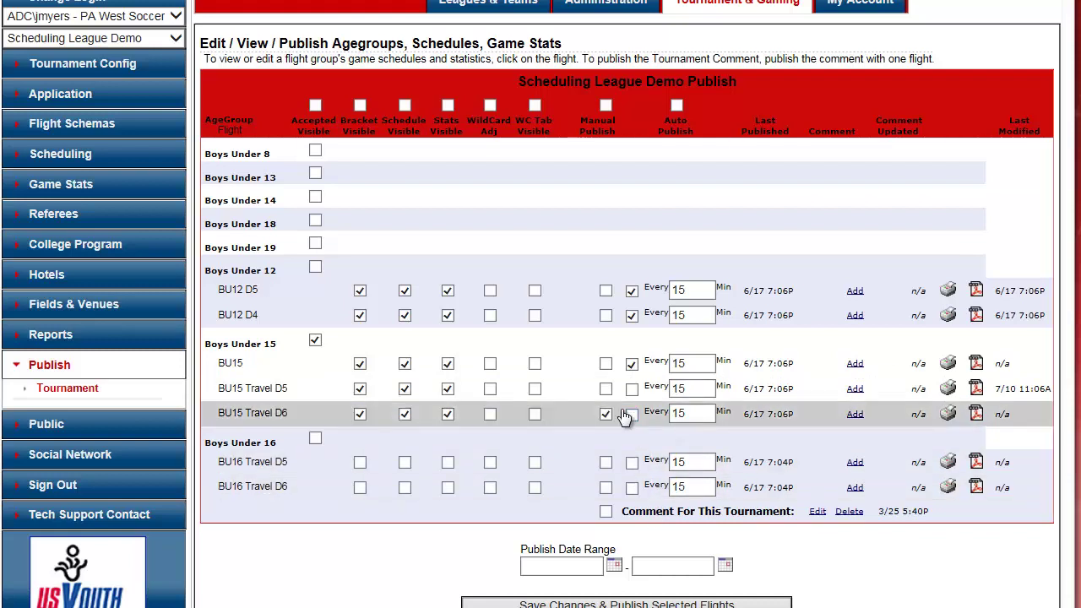
left_click(631, 414)
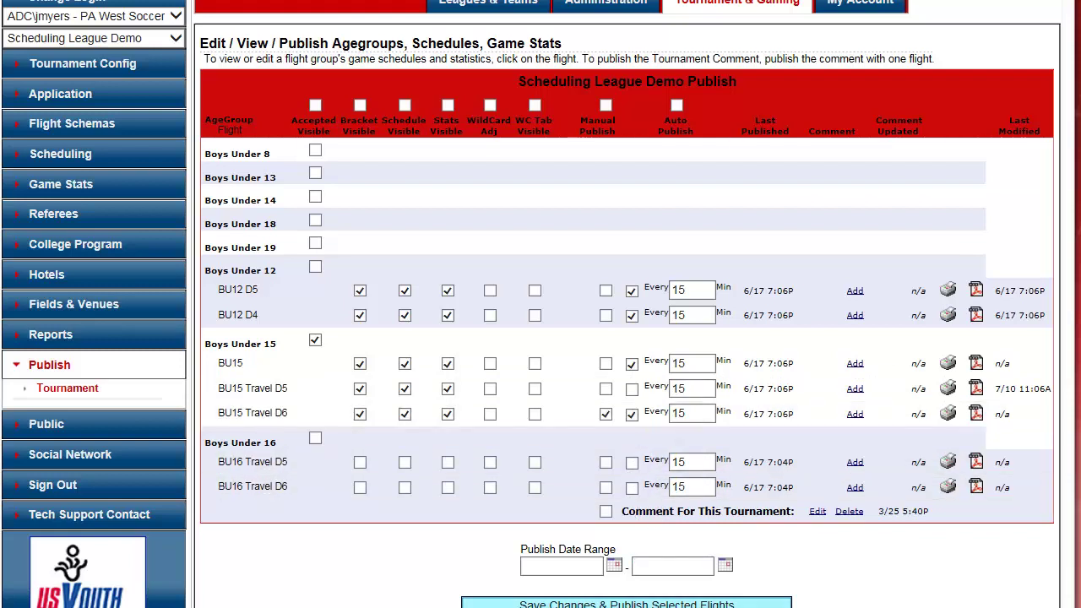
left_click(725, 604)
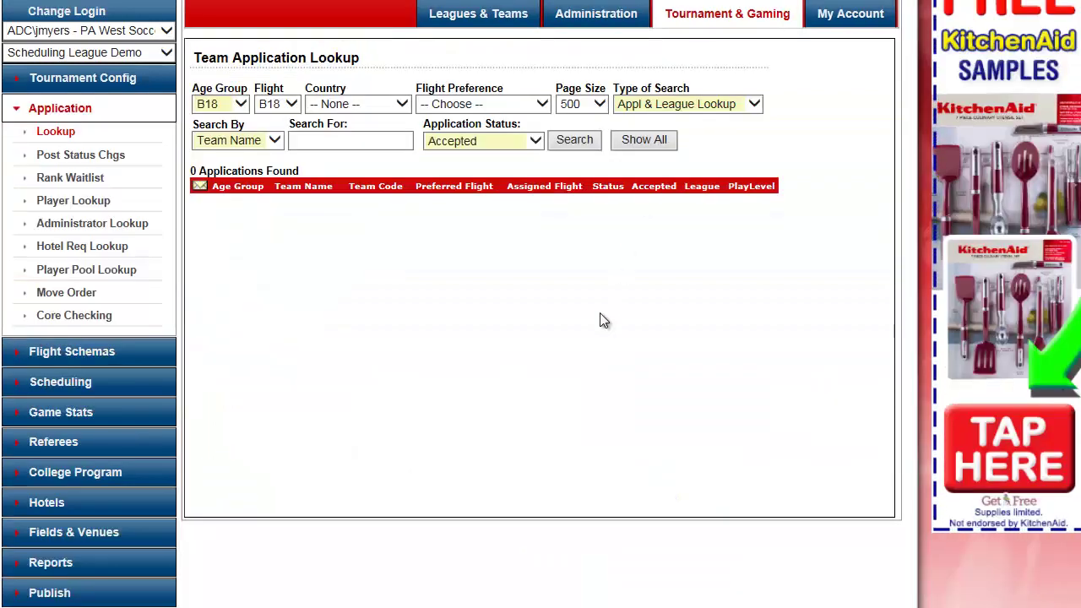
Start the League Play Scheduling Wizard for the BU15 Travel D5 play group
scroll(603, 321, "down", 3)
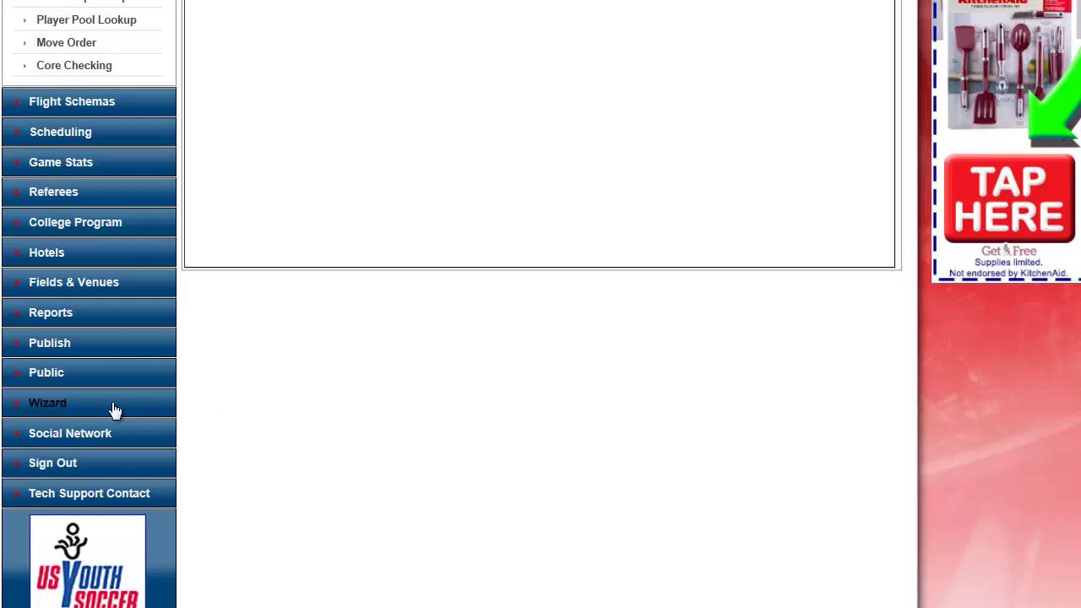
left_click(62, 413)
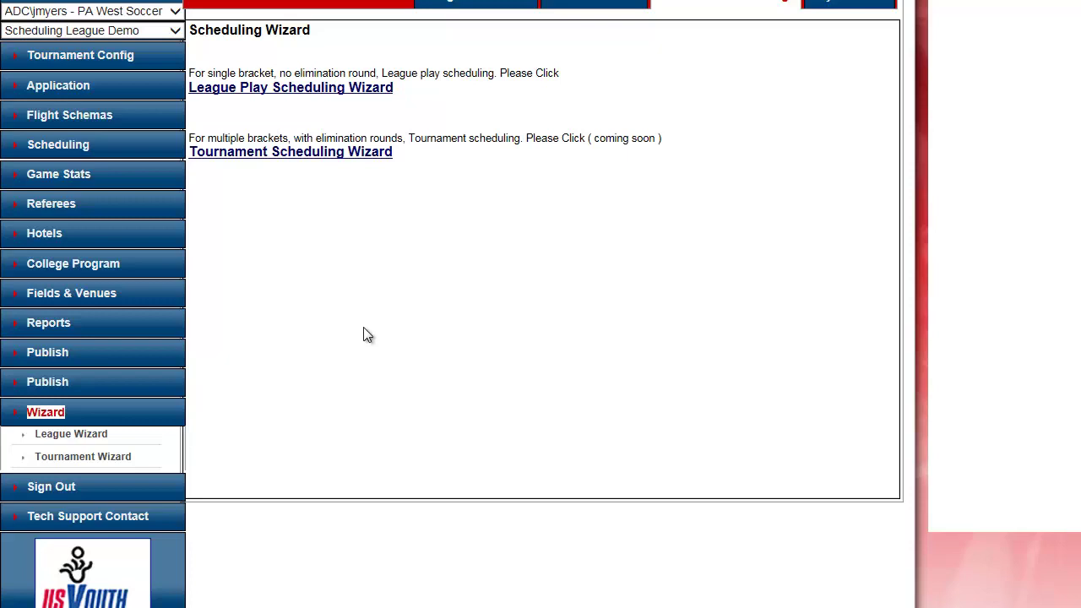
left_click(363, 89)
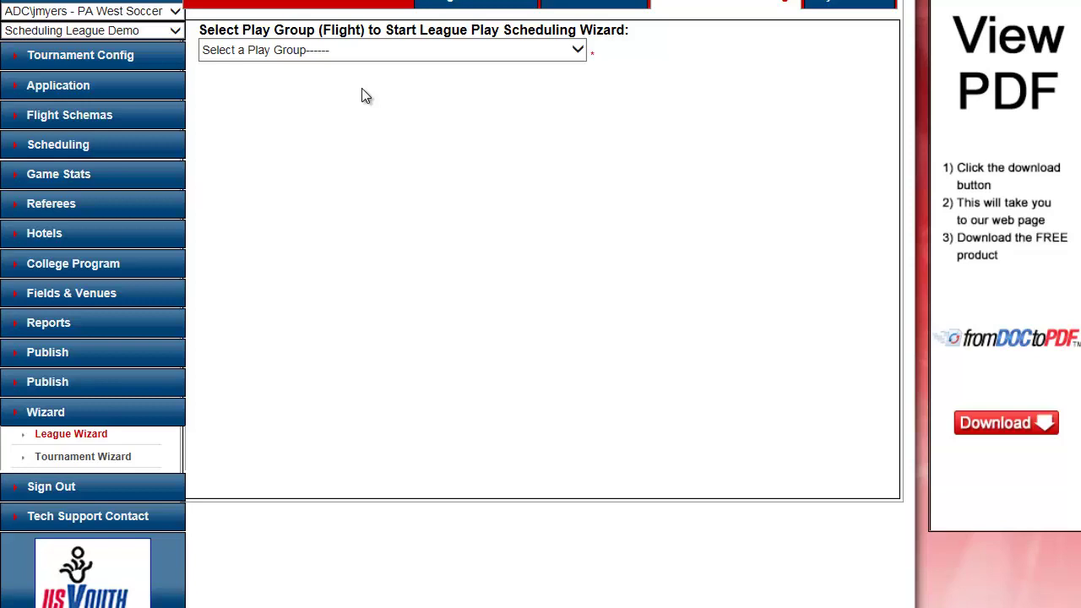
left_click(369, 53)
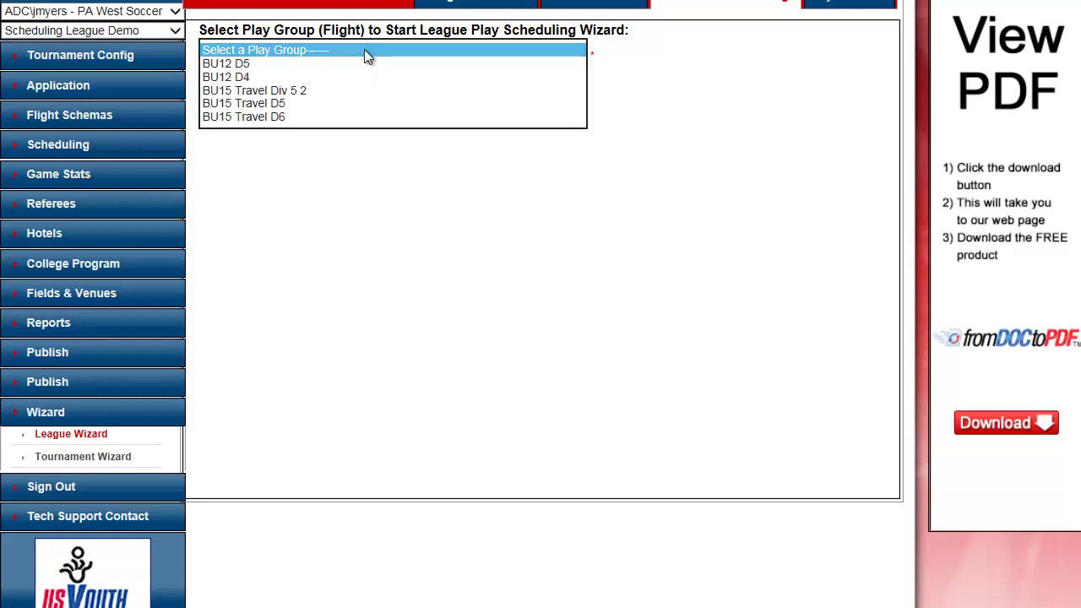
left_click(327, 104)
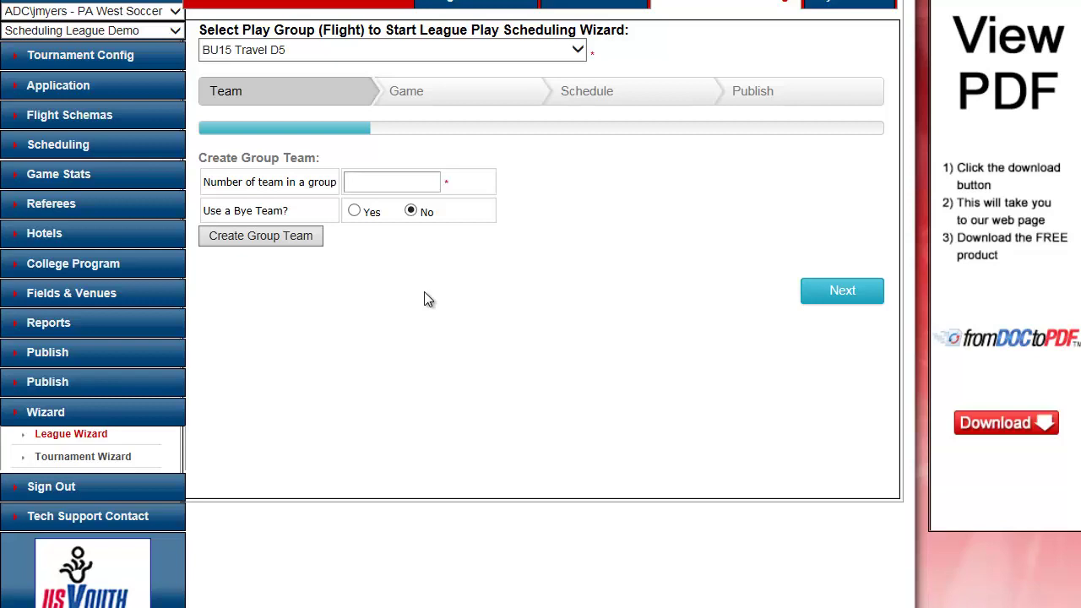
Create the wizard's group with 9 teams and a bye team
left_click(377, 181)
type("9")
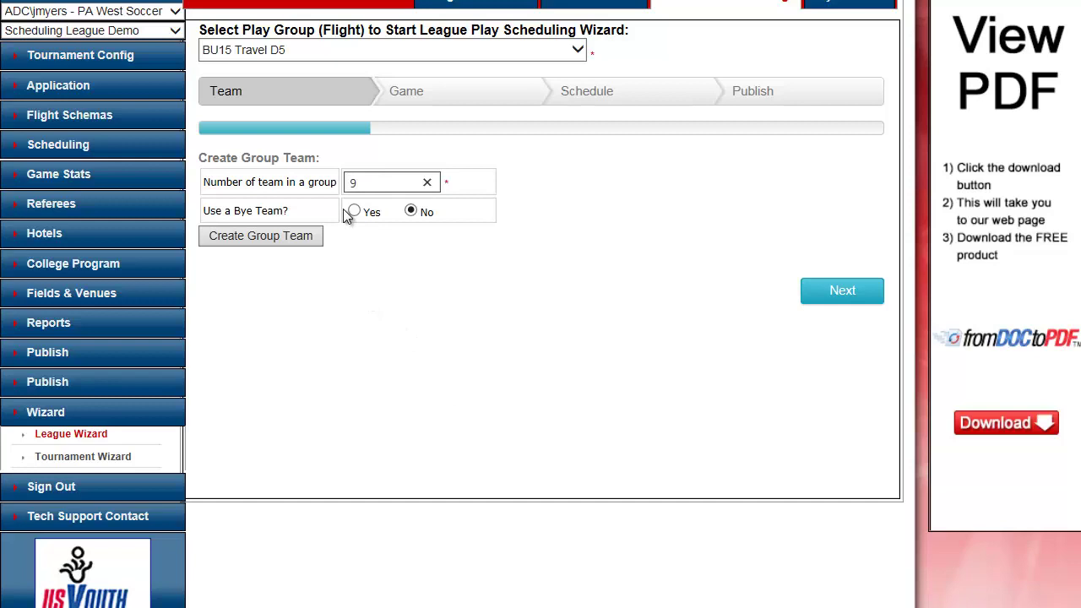
left_click(354, 211)
left_click(261, 237)
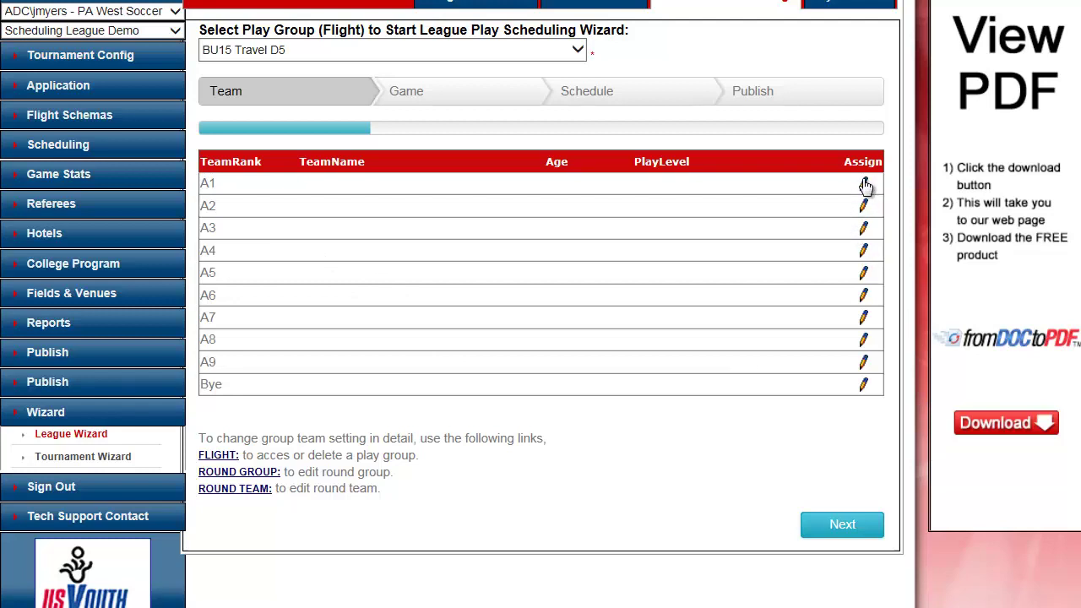
Assign Bears Test Team to rank A1, leaving the age filter on All Ages
left_click(864, 184)
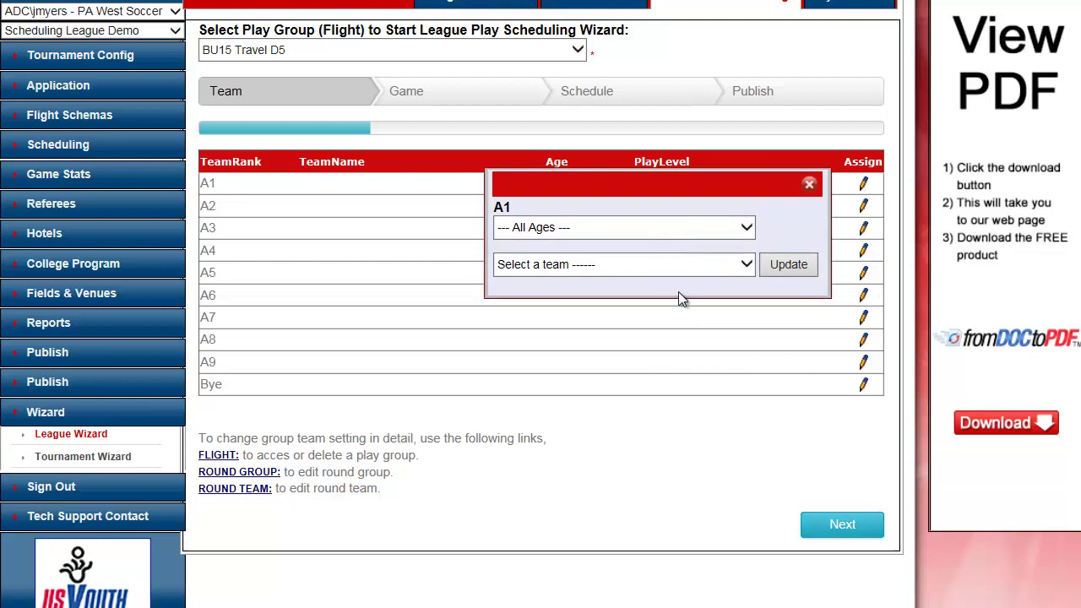
left_click(670, 226)
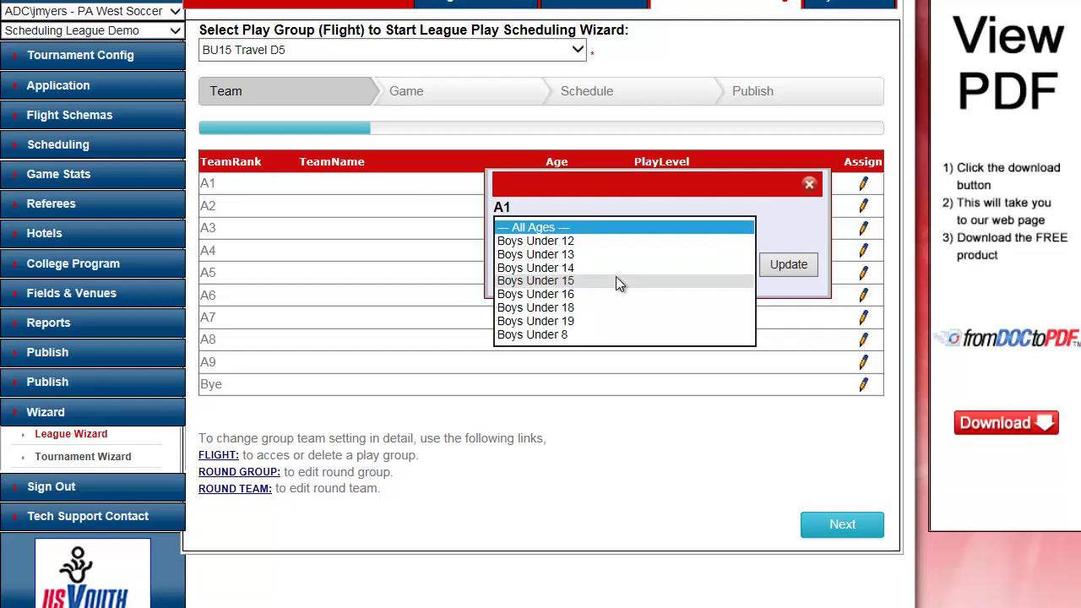
left_click(593, 227)
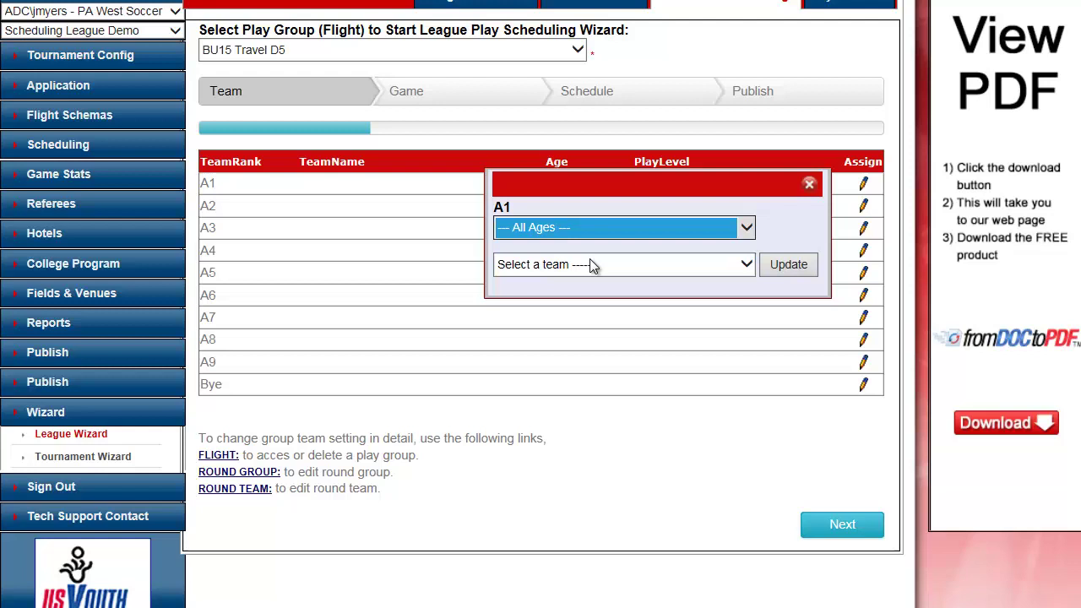
left_click(585, 266)
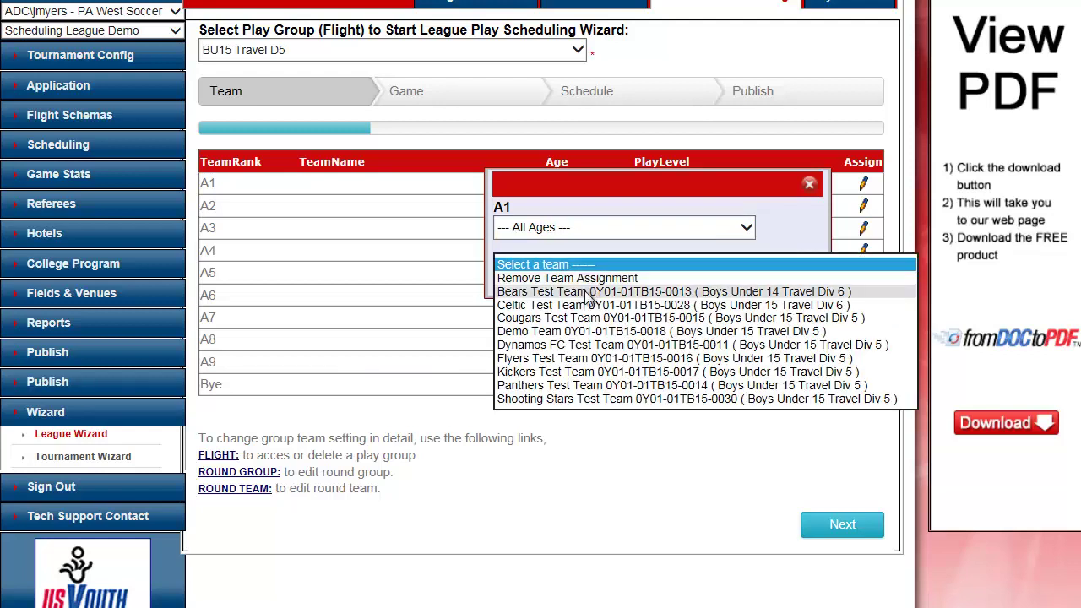
left_click(587, 291)
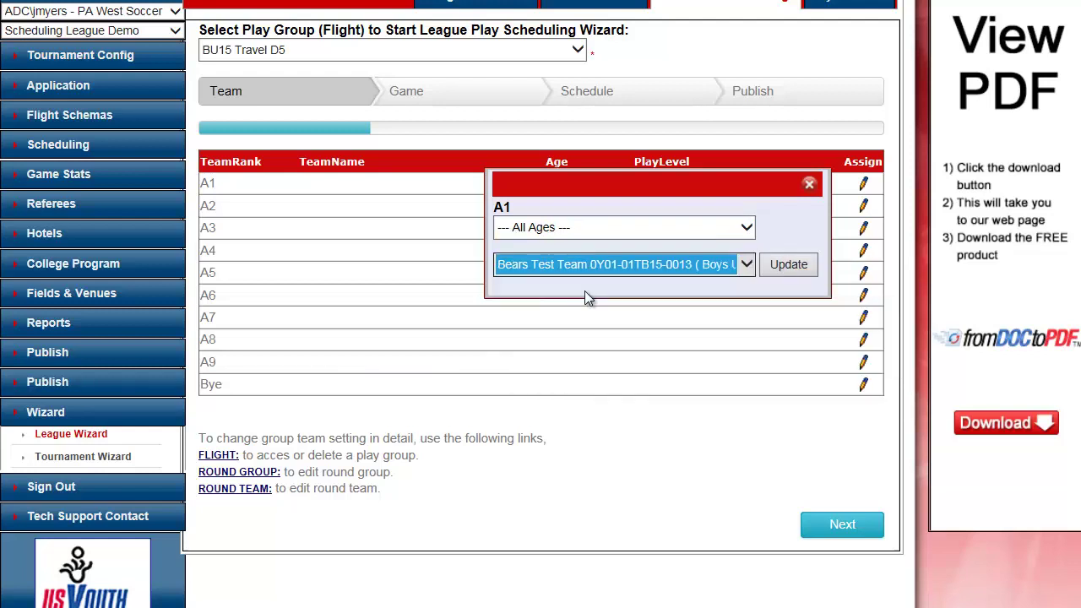
left_click(787, 265)
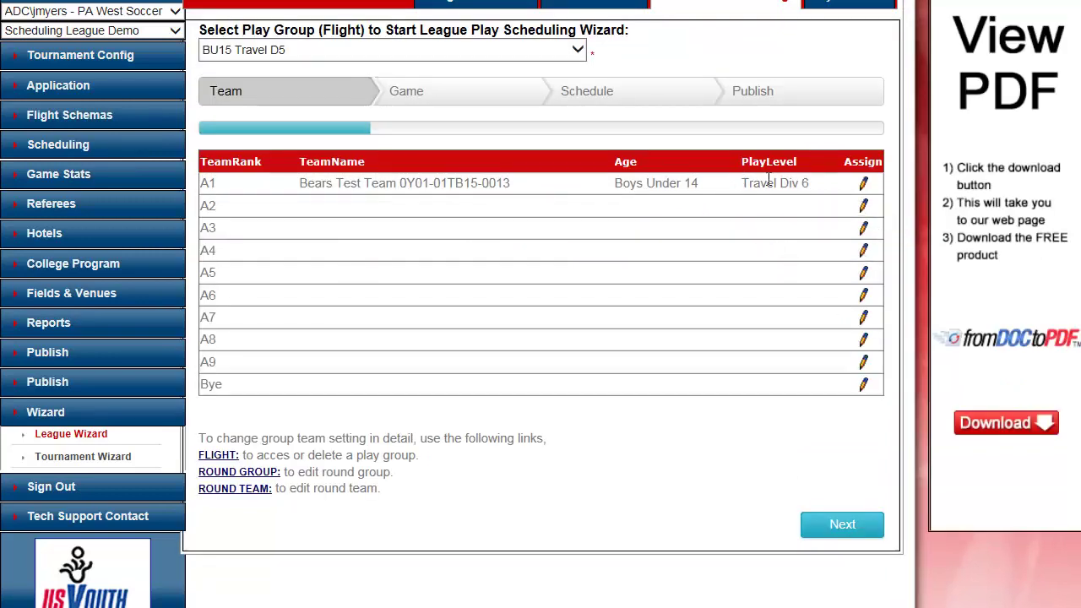
Assign Cougars Test Team to rank A2 and Dynamos FC Test Team to rank A3
left_click(863, 207)
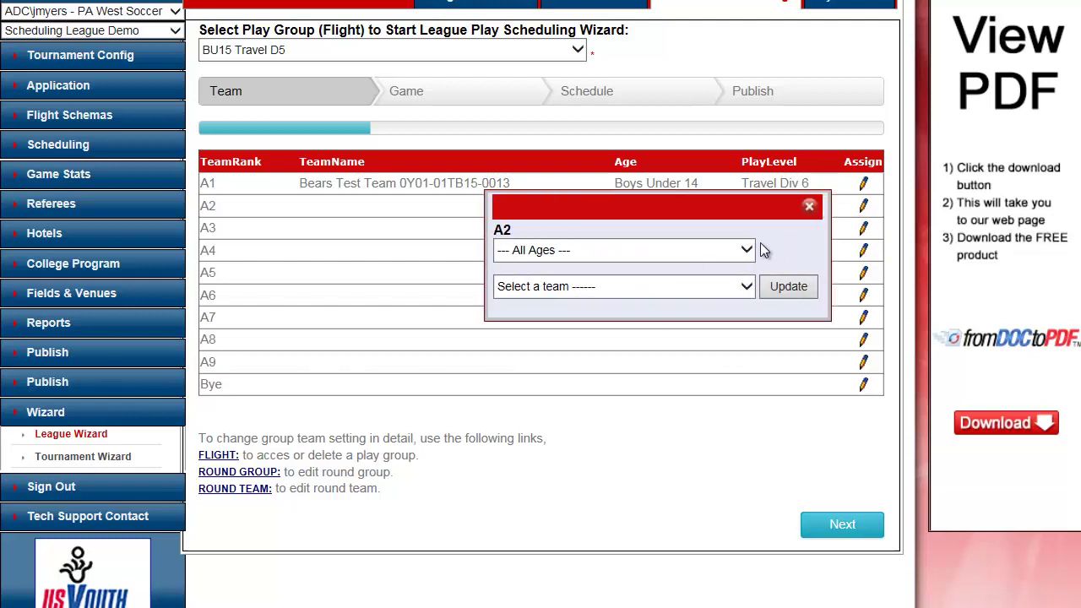
left_click(680, 286)
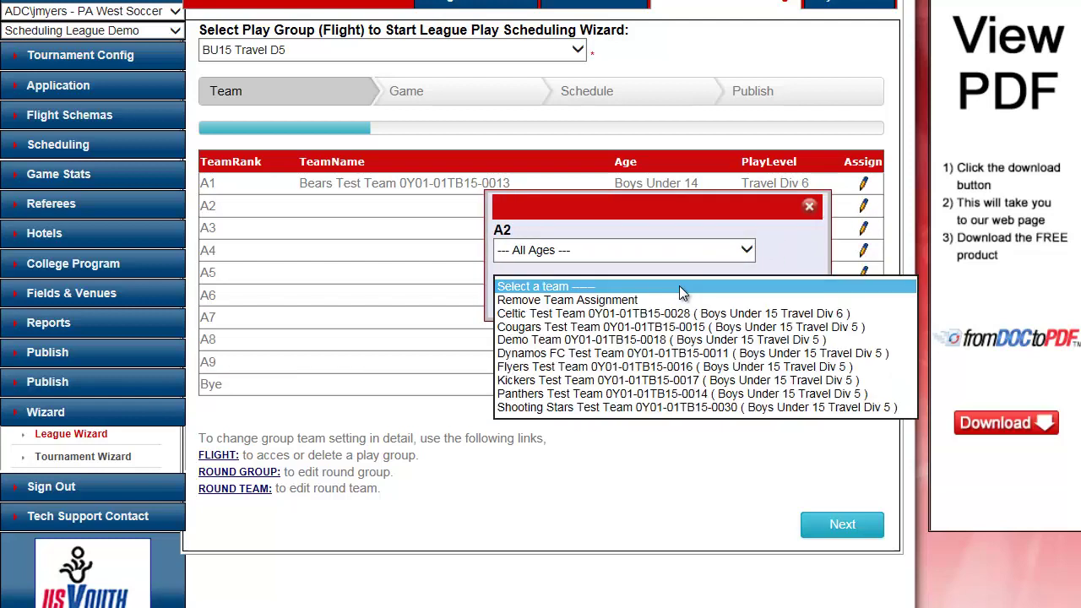
left_click(820, 328)
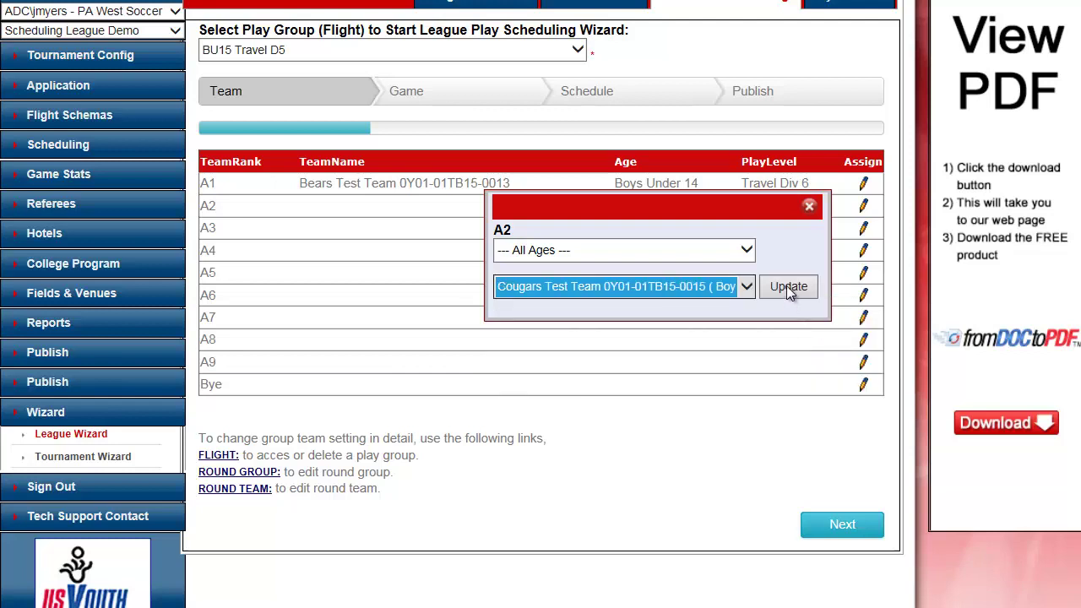
left_click(787, 286)
left_click(865, 230)
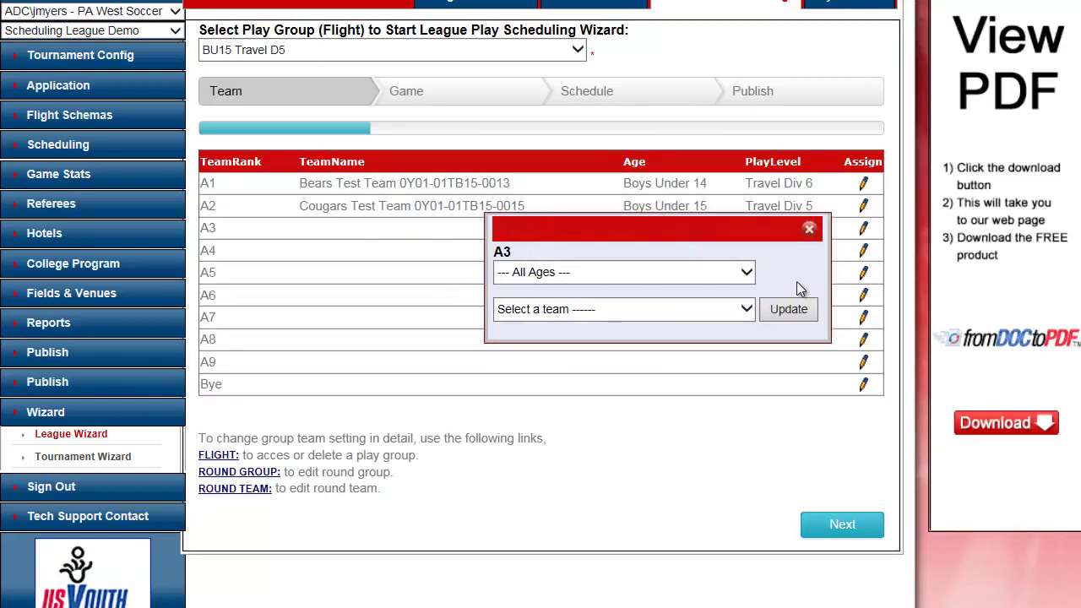
left_click(749, 306)
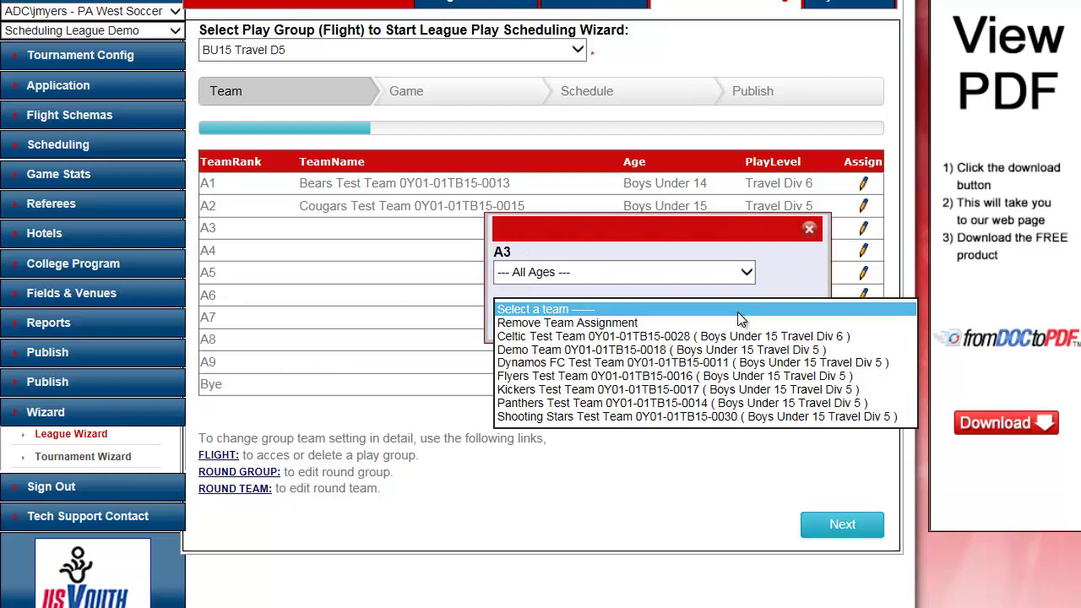
left_click(716, 365)
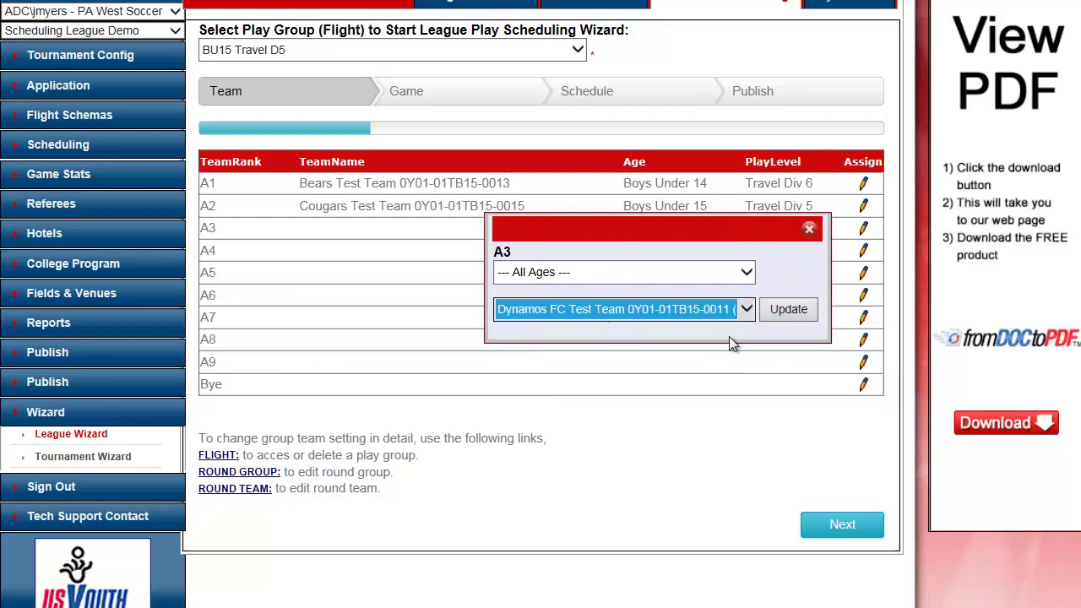
left_click(789, 310)
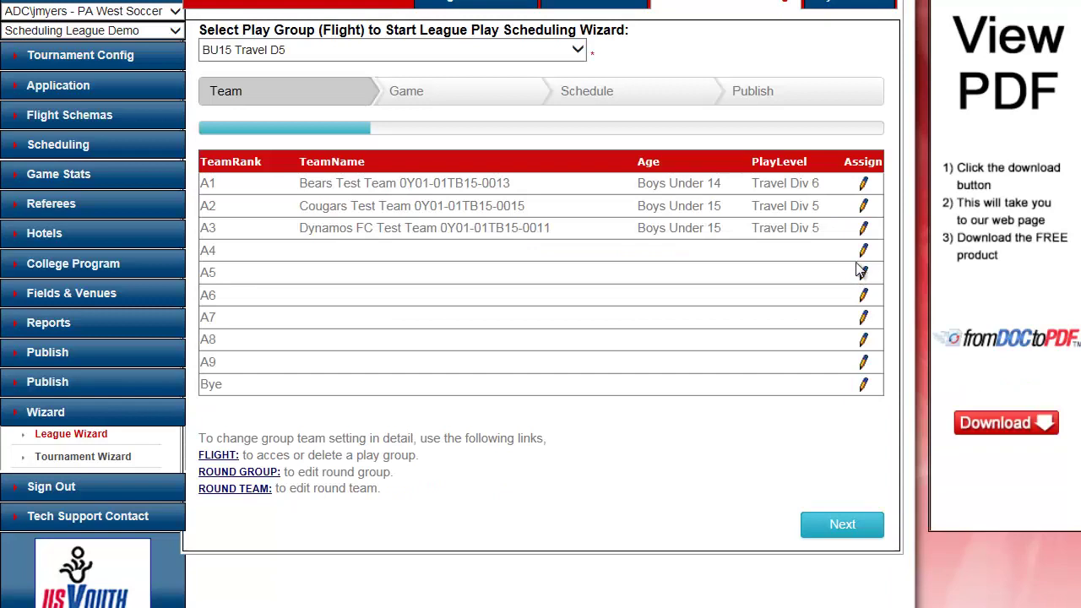
Assign Demo Team to rank A4 and Celtic Test Team to rank A5
left_click(864, 250)
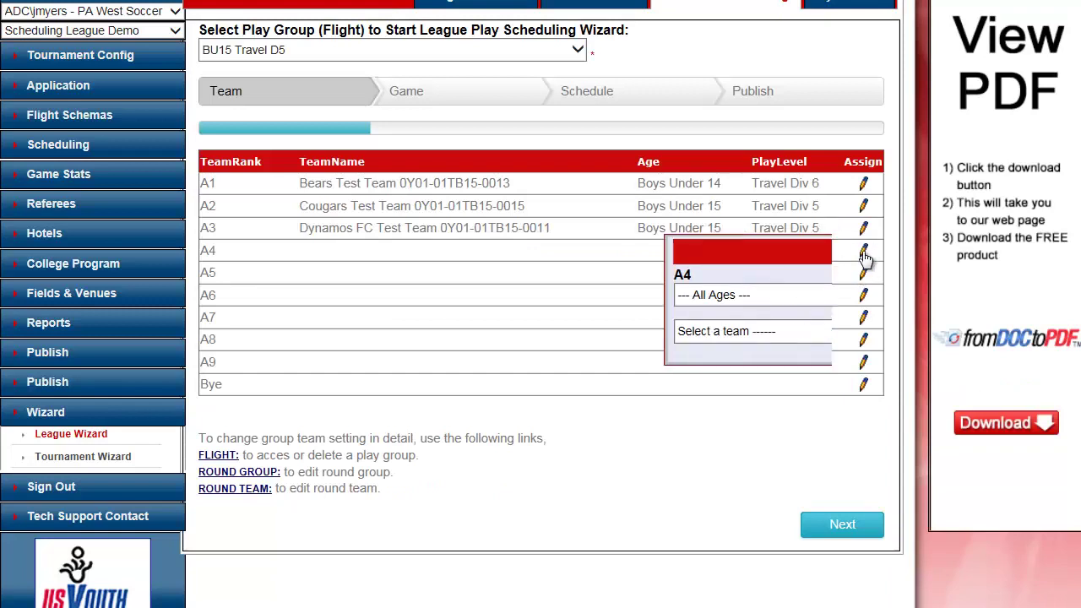
left_click(723, 336)
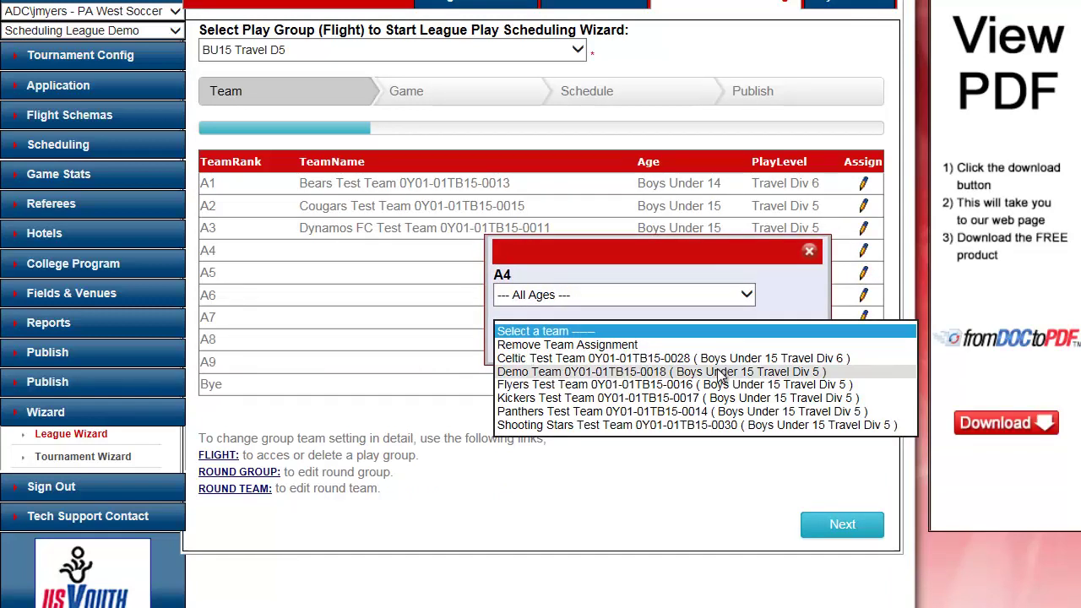
left_click(717, 368)
left_click(803, 331)
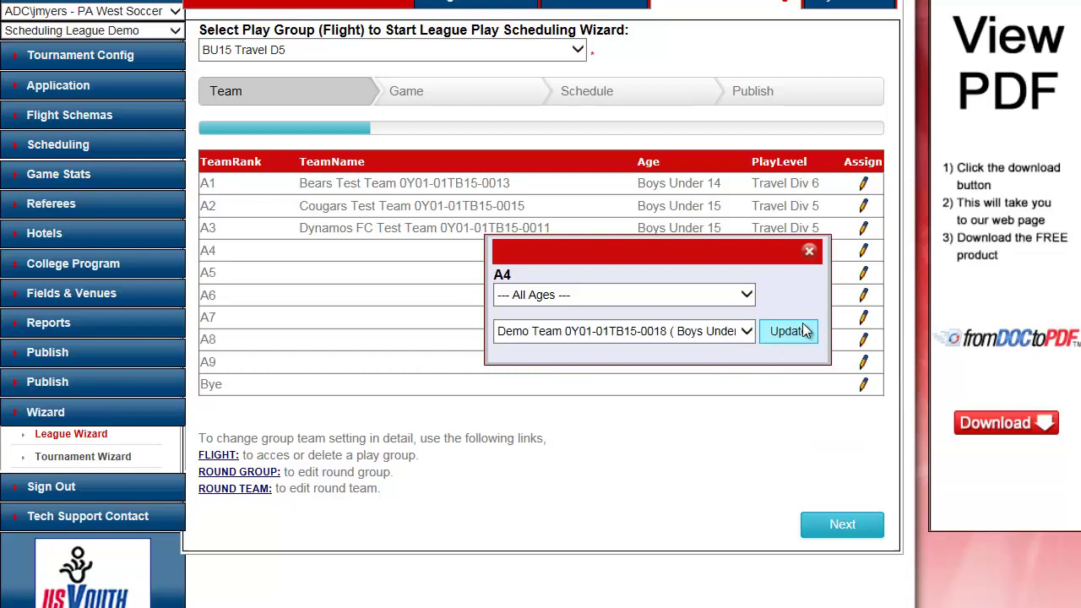
left_click(864, 275)
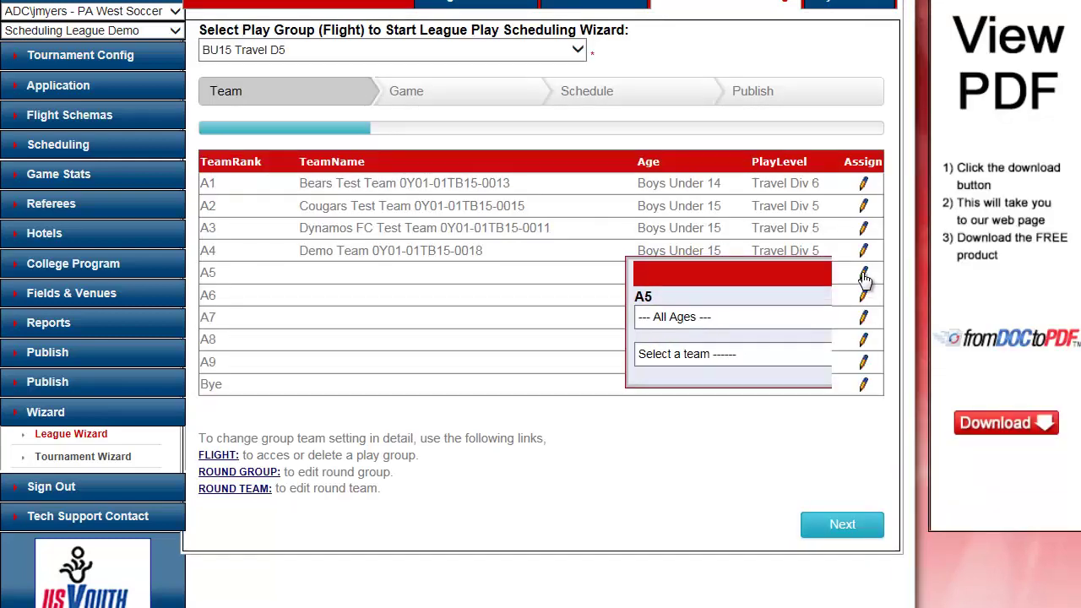
left_click(726, 352)
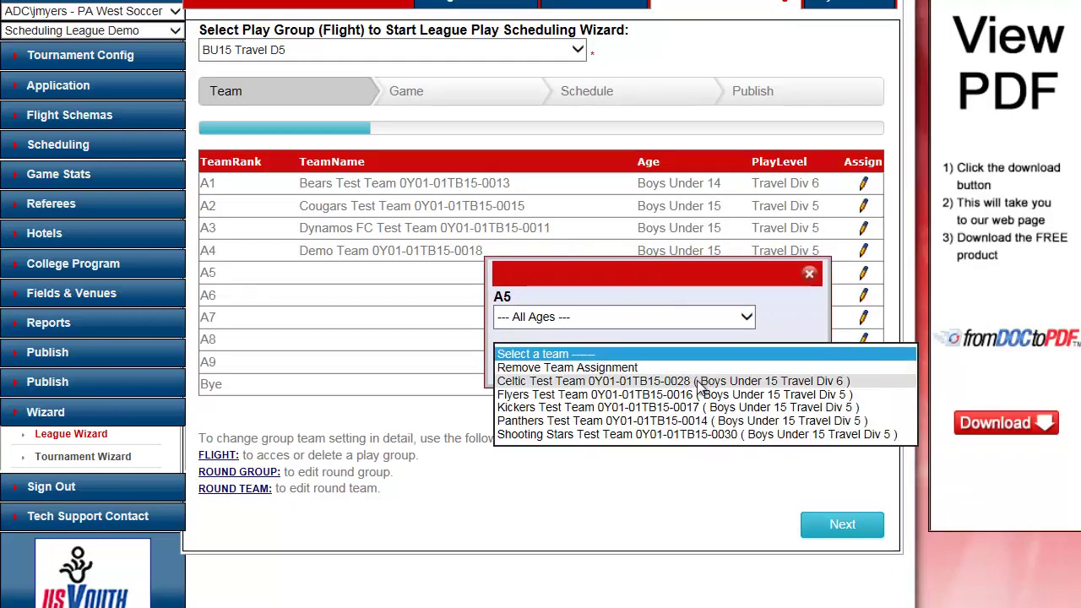
left_click(698, 382)
left_click(784, 354)
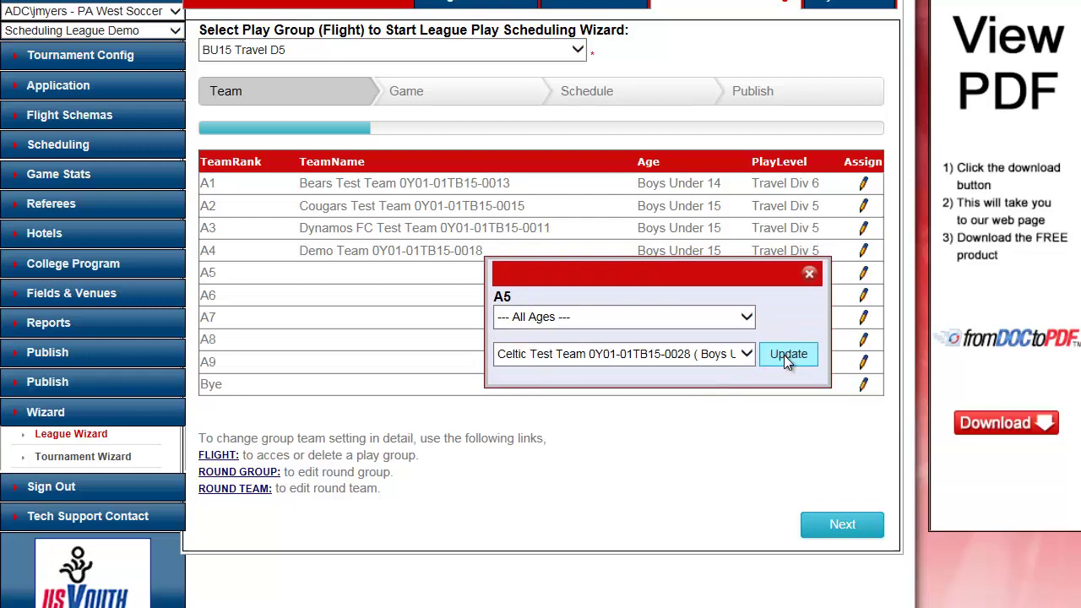
Assign Kickers Test Team to rank A6 and Flyers Test Team to rank A7
left_click(864, 296)
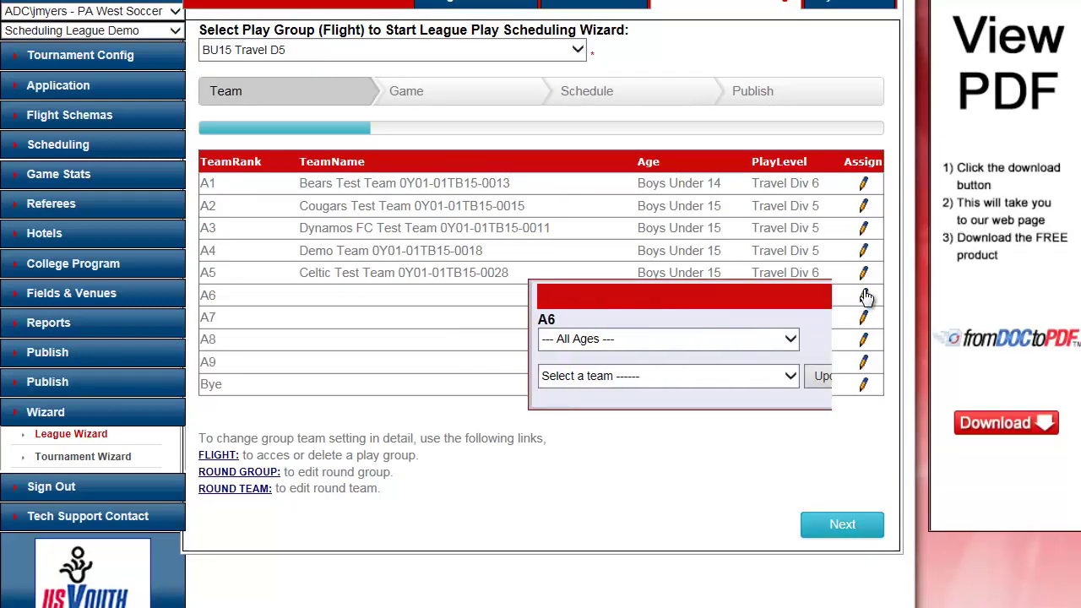
left_click(728, 378)
left_click(703, 413)
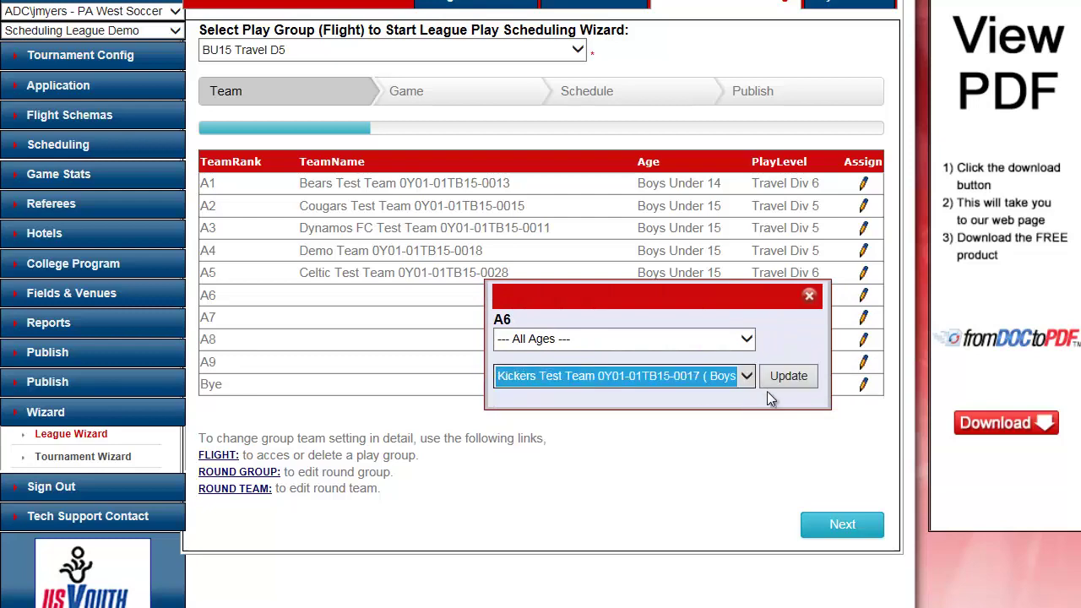
left_click(784, 376)
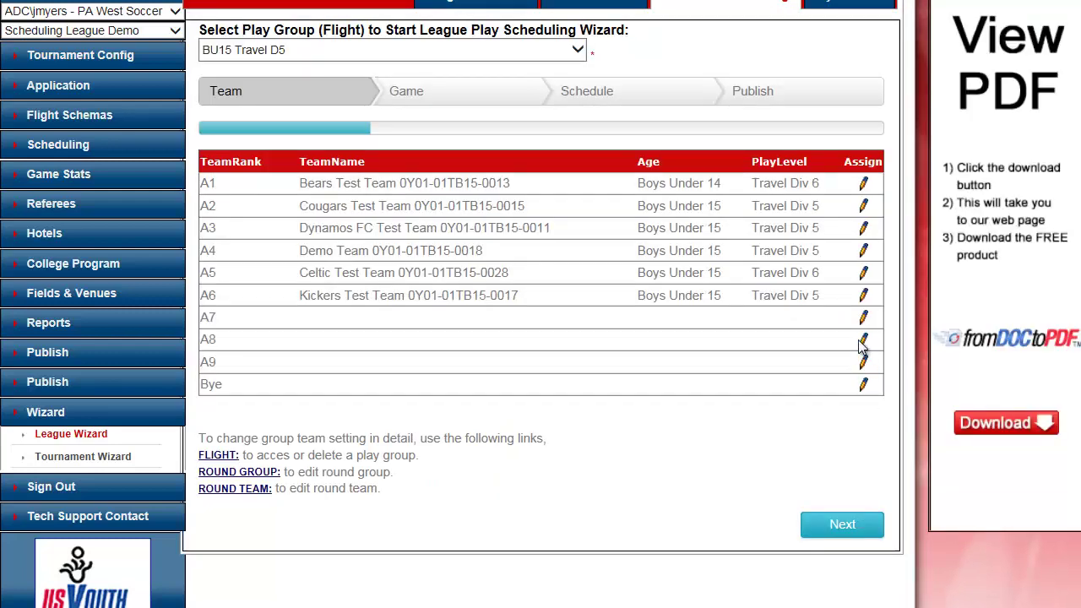
left_click(864, 319)
left_click(725, 398)
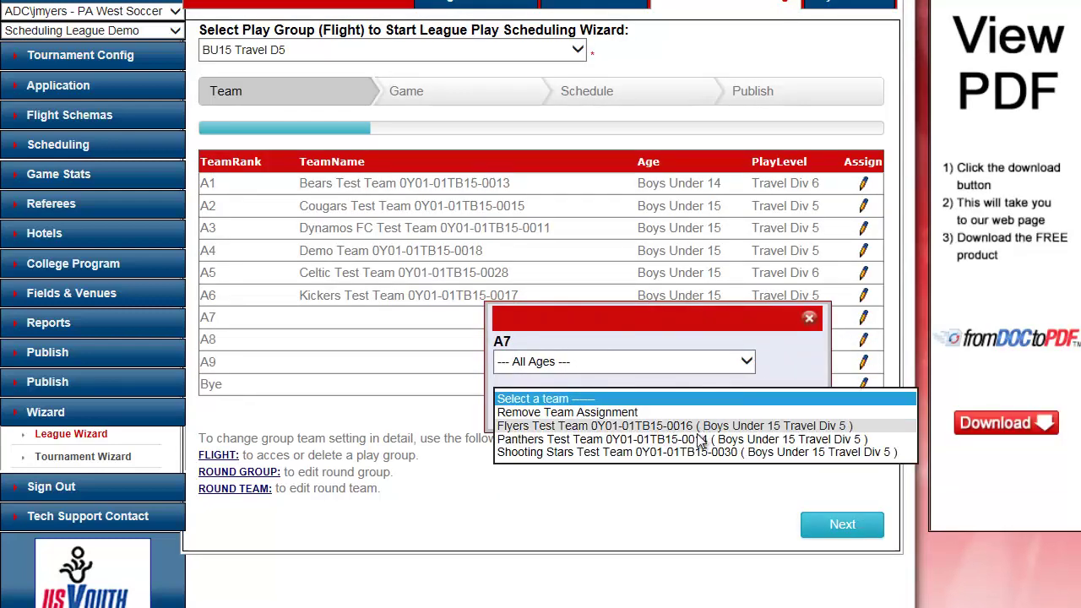
left_click(703, 426)
left_click(779, 398)
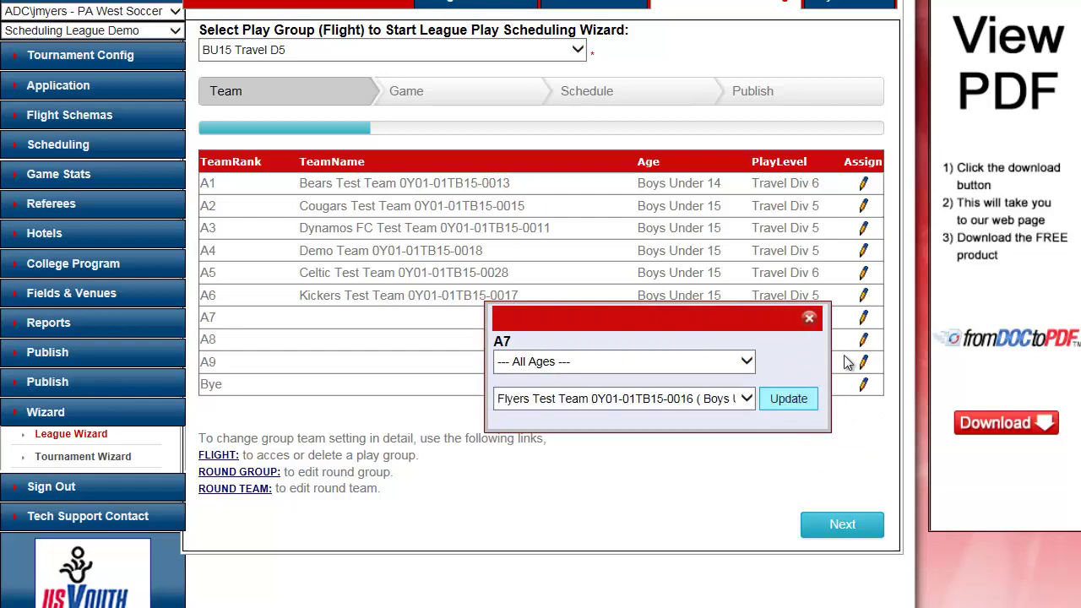
Assign Panthers Test Team to rank A8 and Shooting Stars Test Team to rank A9, leaving Bye unassigned
left_click(864, 341)
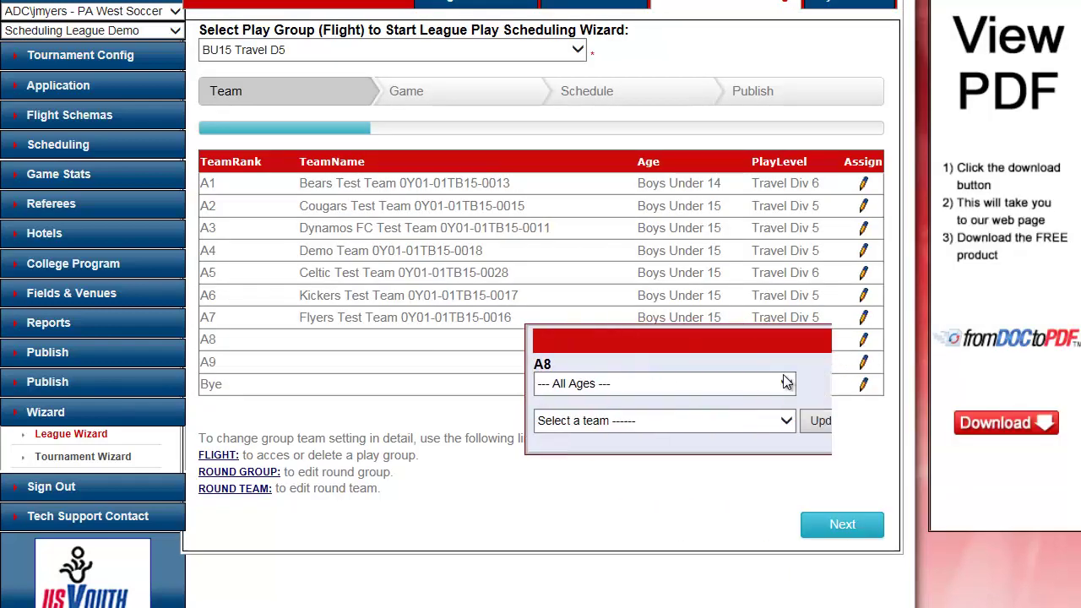
left_click(712, 418)
left_click(685, 447)
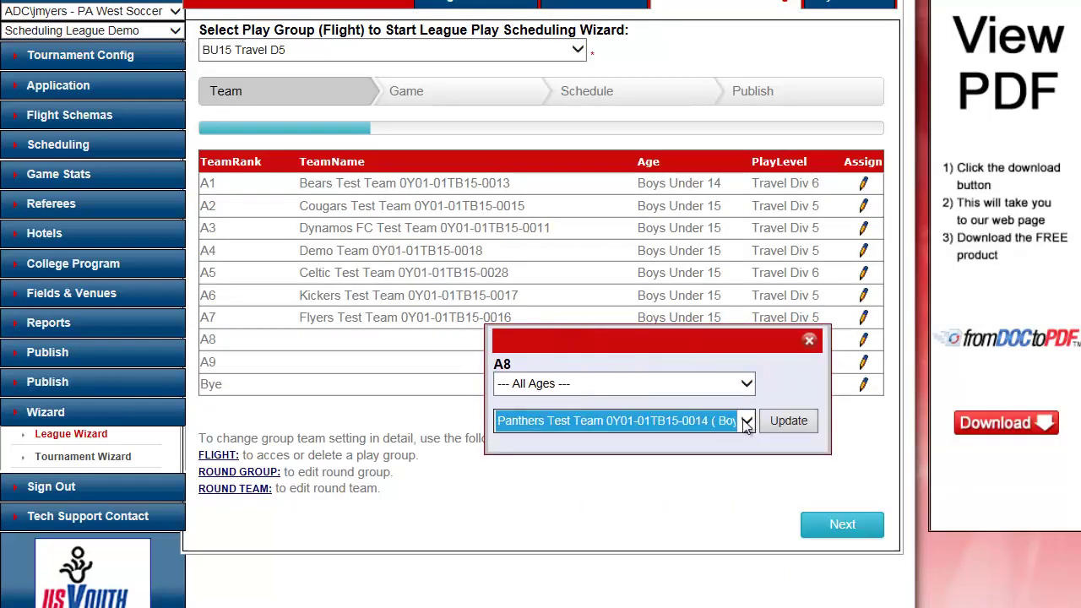
left_click(786, 427)
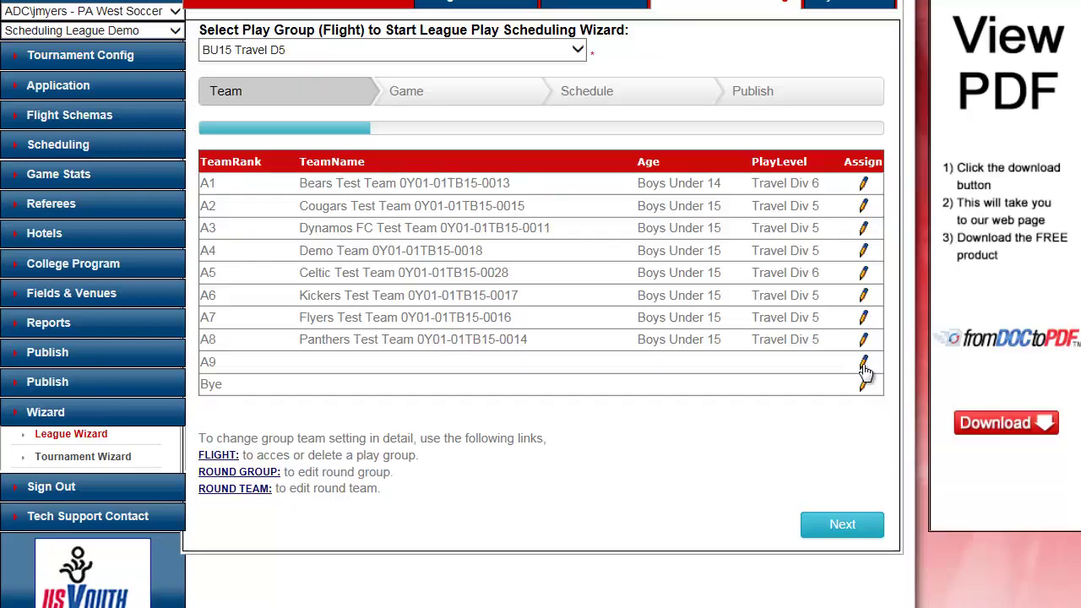
left_click(863, 364)
left_click(699, 445)
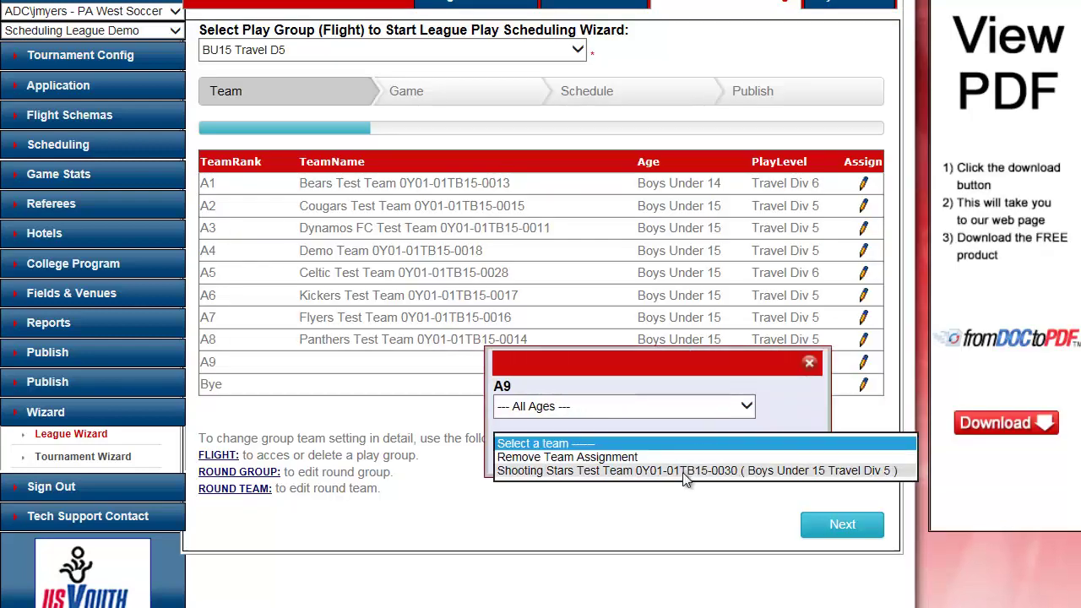
left_click(699, 467)
left_click(794, 444)
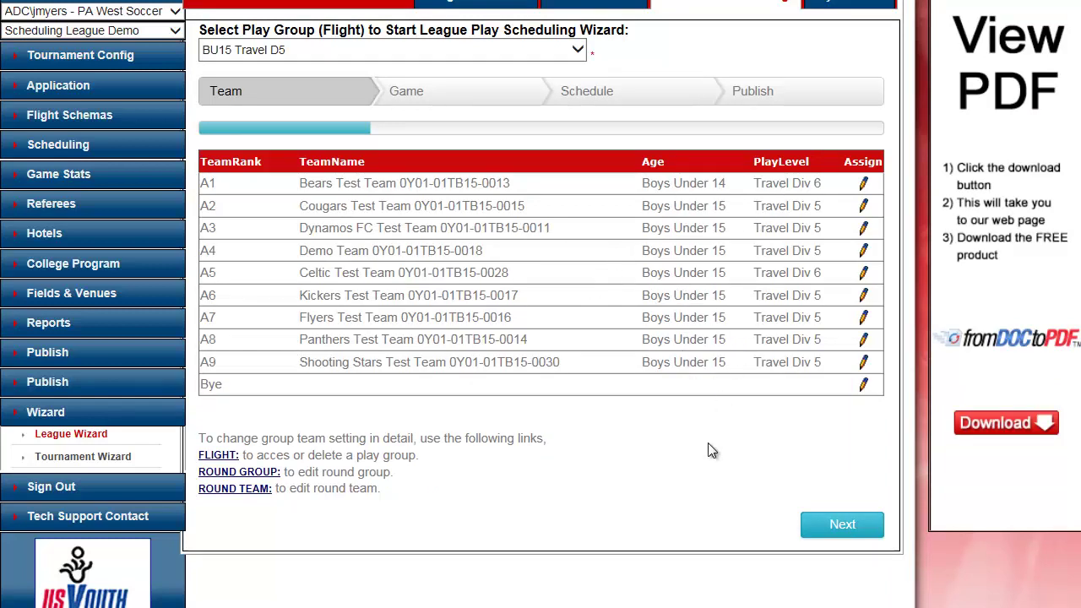
Advance to the wizard's game stage and create 60-minute games from the 10 Teams 8 Weeks template
left_click(839, 527)
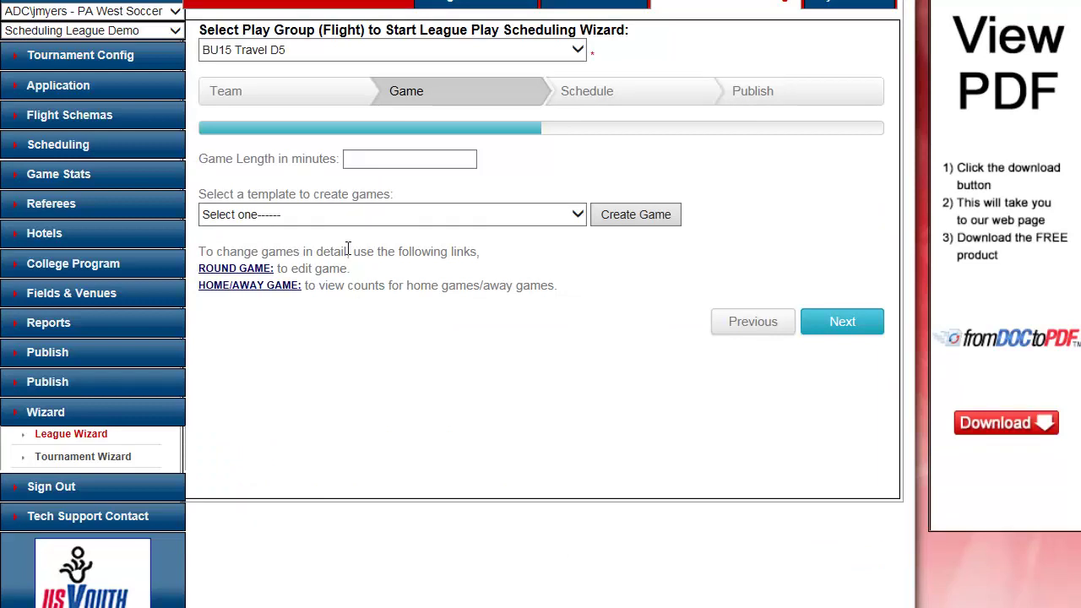
left_click(381, 161)
type("60")
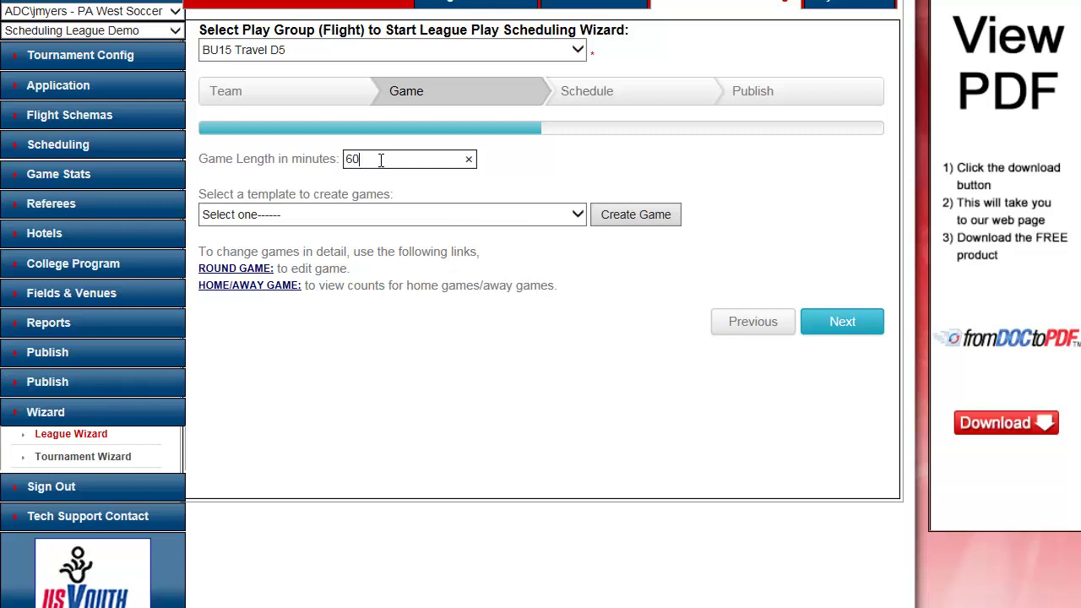
left_click(388, 214)
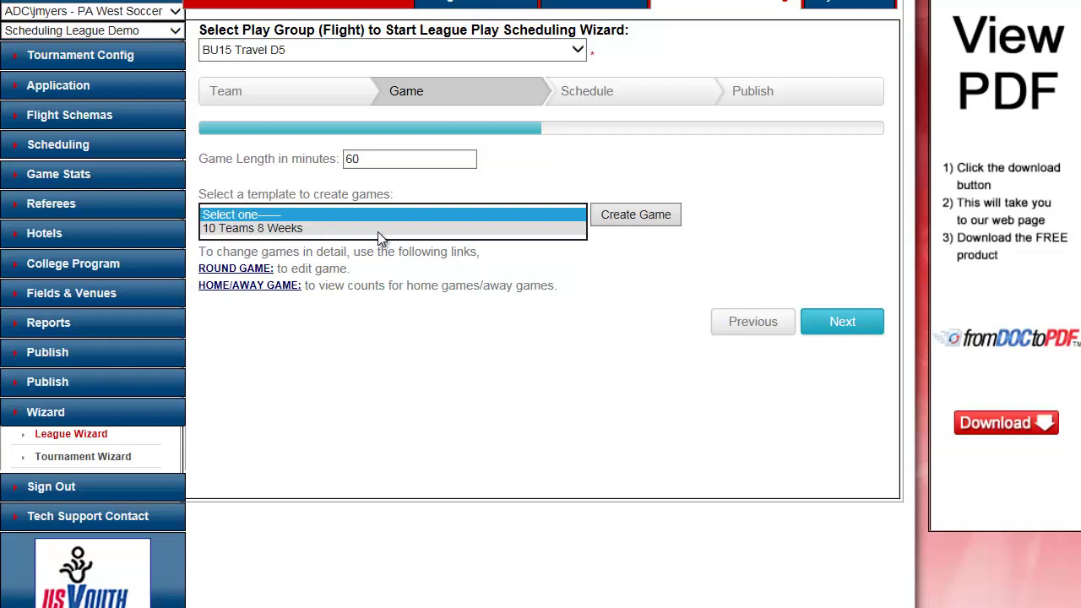
left_click(378, 229)
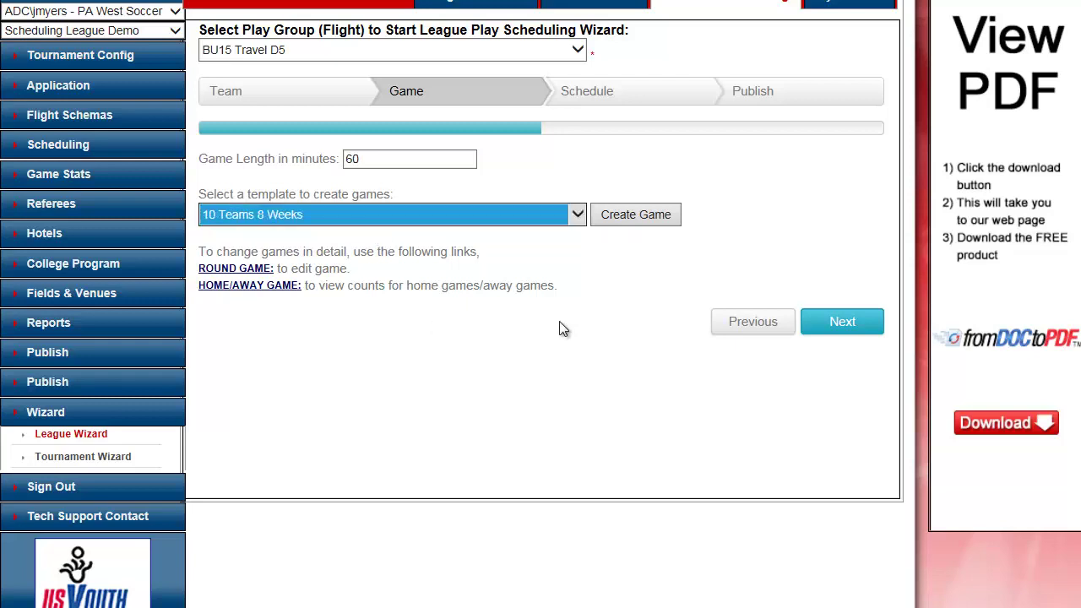
left_click(634, 218)
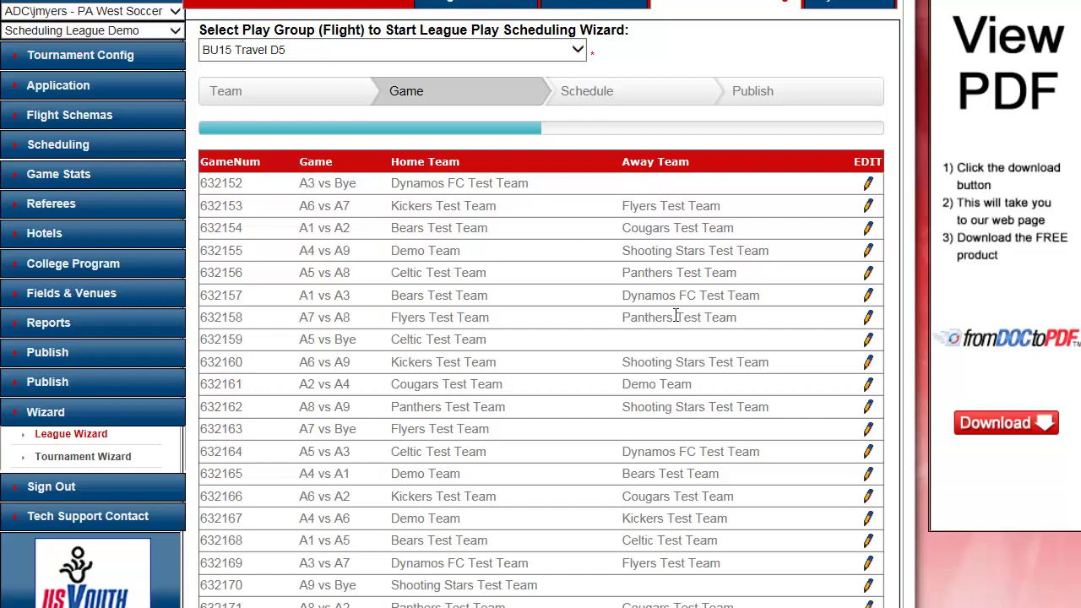
Delete the A4 vs A9 game between Demo Team and Shooting Stars Test Team, and advance the wizard to scheduling
scroll(678, 317, "down", 5)
scroll(678, 338, "up", 2)
scroll(679, 368, "up", 3)
left_click(868, 250)
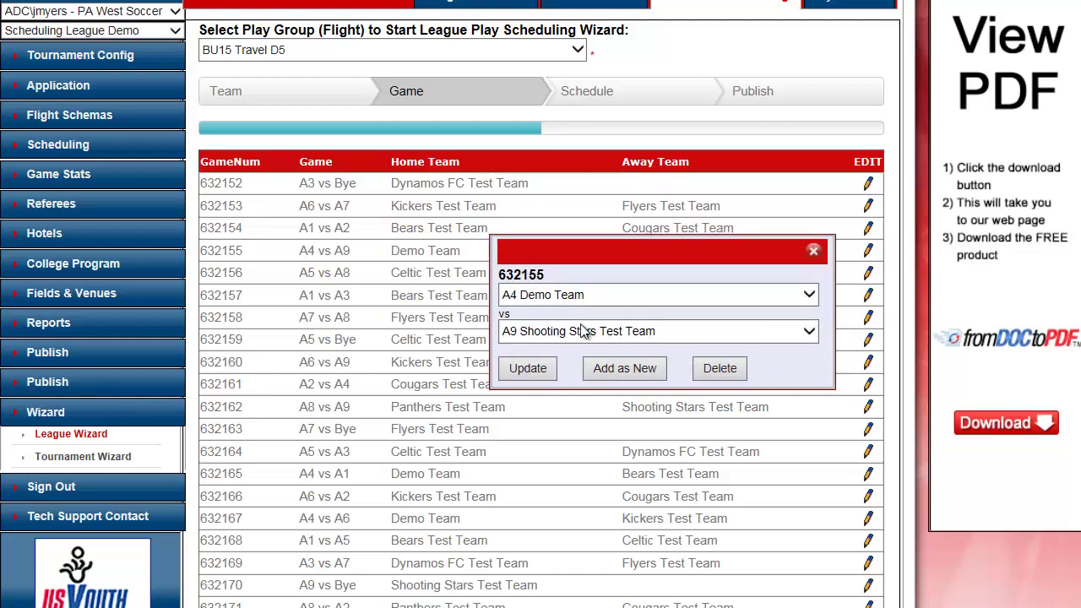
left_click(730, 376)
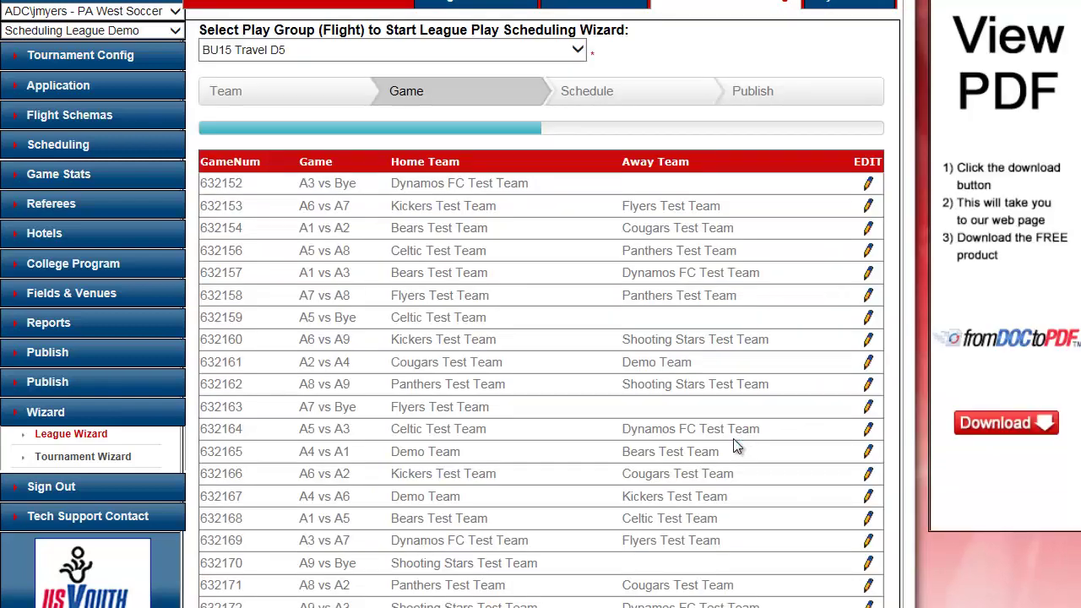
scroll(735, 448, "down", 8)
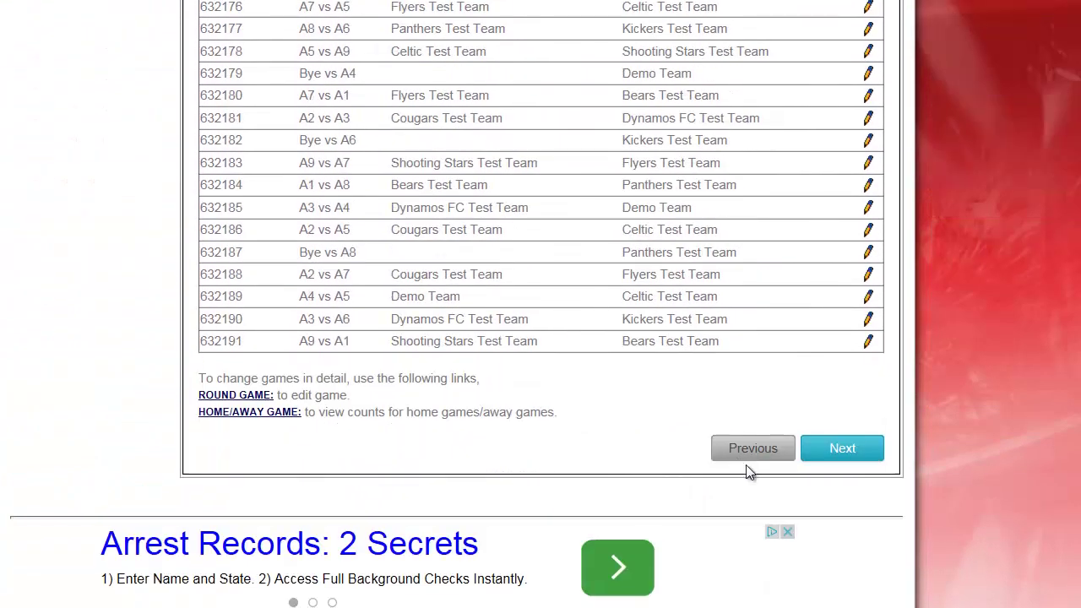
left_click(862, 454)
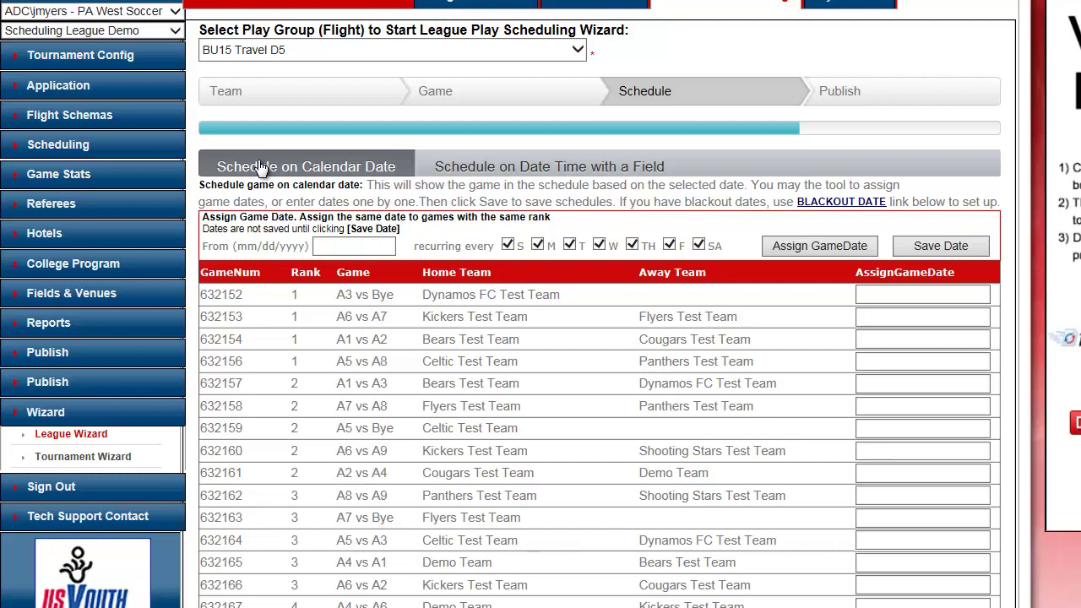
Limit the recurring game days to Sunday and set the game date assignment to start from 07/26/2015
left_click(537, 244)
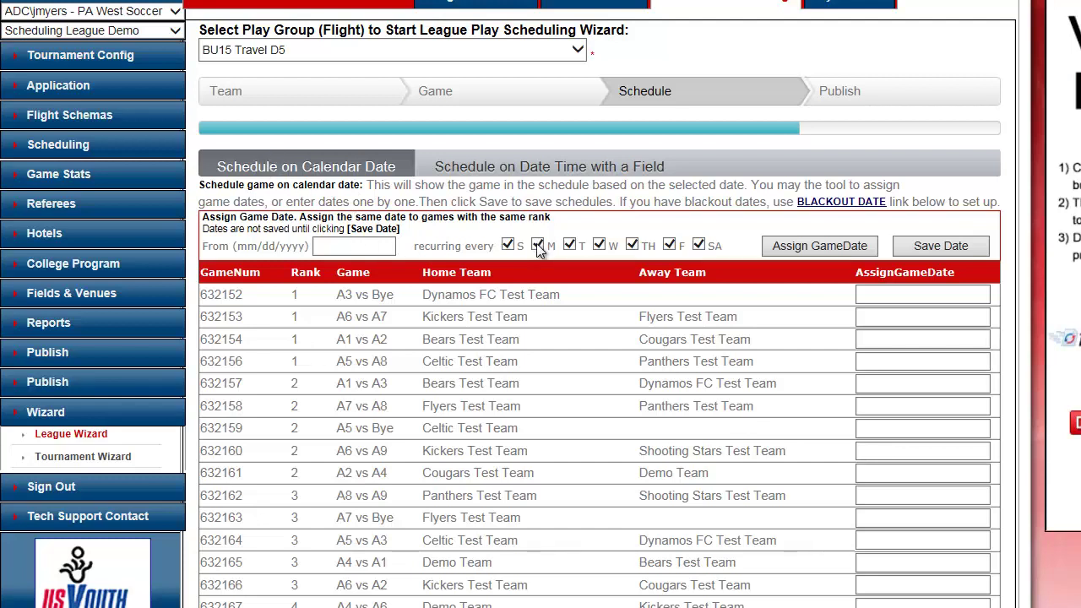
left_click(599, 244)
left_click(631, 244)
left_click(669, 245)
left_click(699, 244)
left_click(570, 245)
left_click(393, 247)
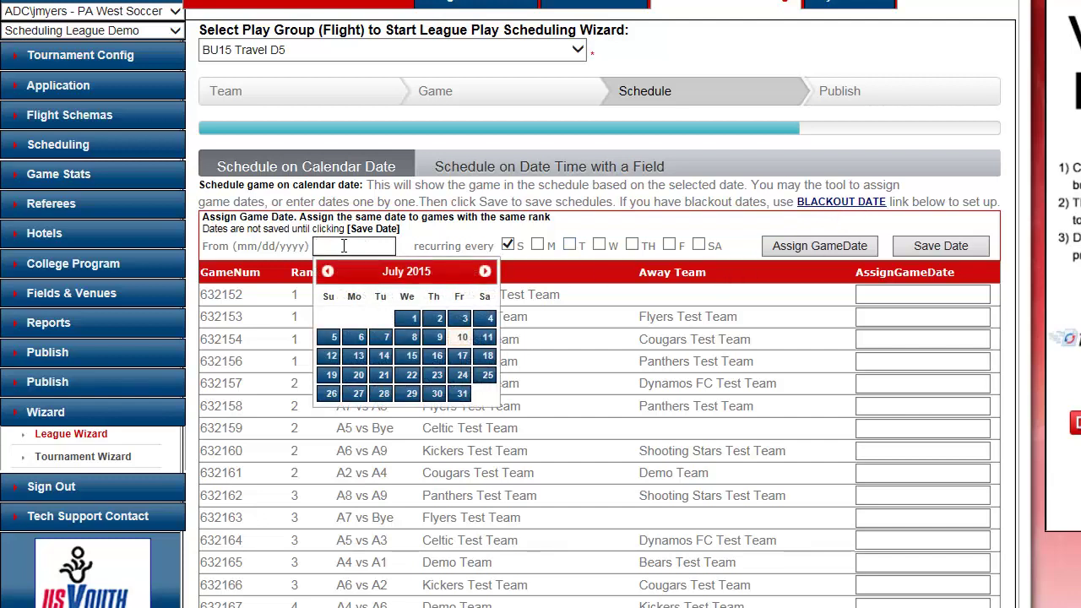
left_click(333, 402)
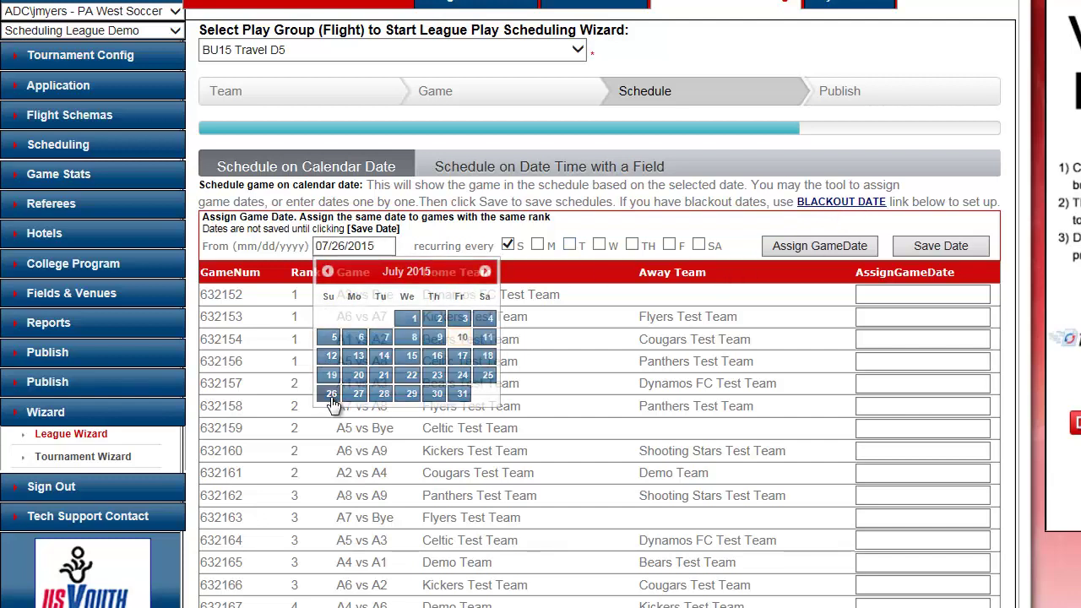
Assign the recurring Sunday game dates to all ranked games of BU15 Travel D5 and save the dates
left_click(833, 246)
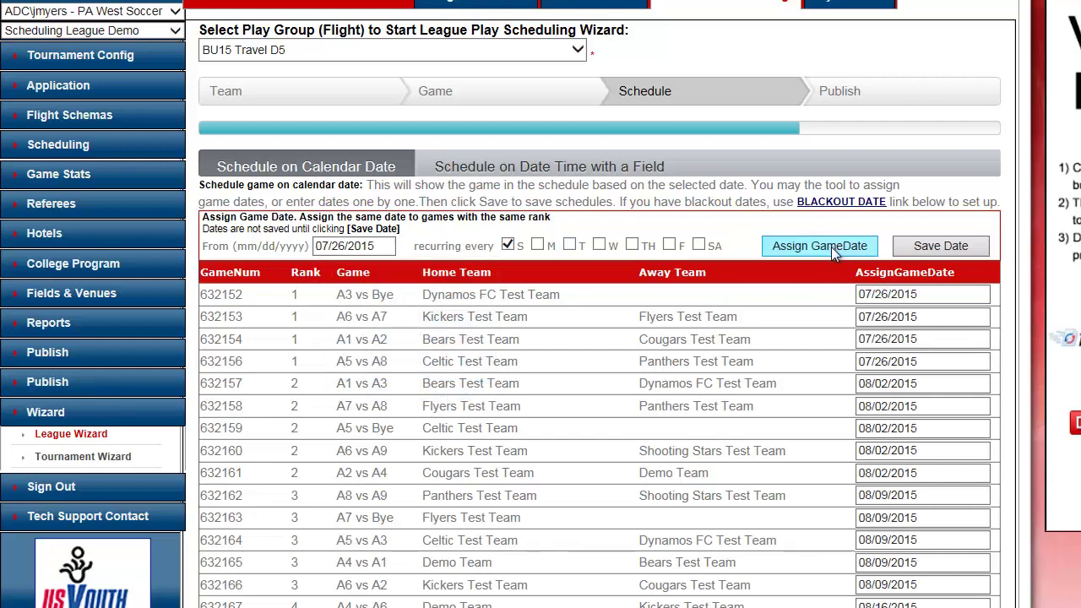
left_click(956, 247)
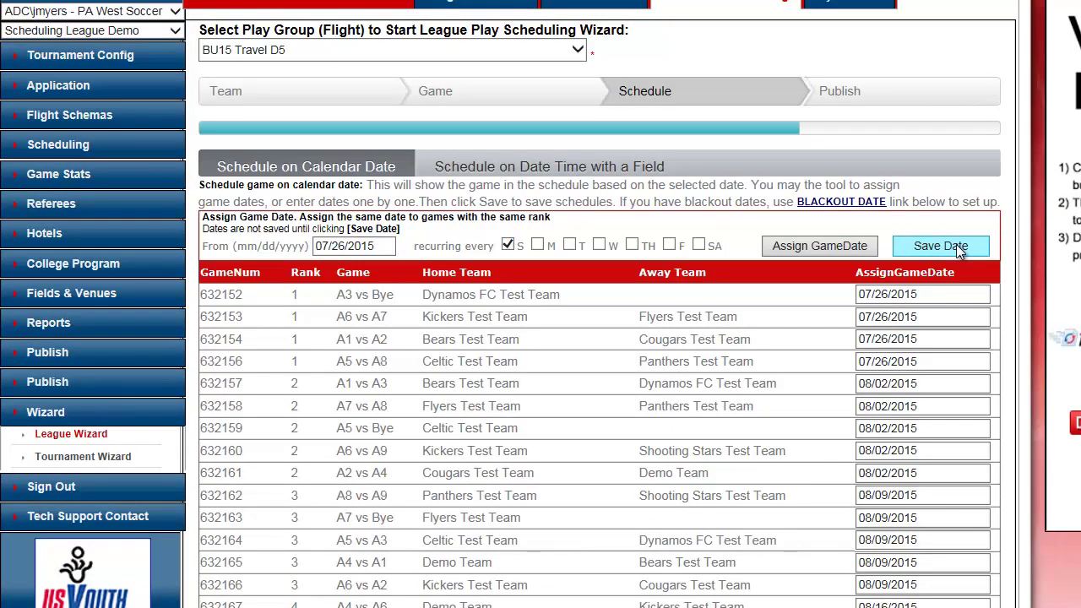
left_click(959, 248)
Advance the wizard to the publish stage and save the BU15 Travel D5 schedule as visible to the public
scroll(879, 353, "down", 7)
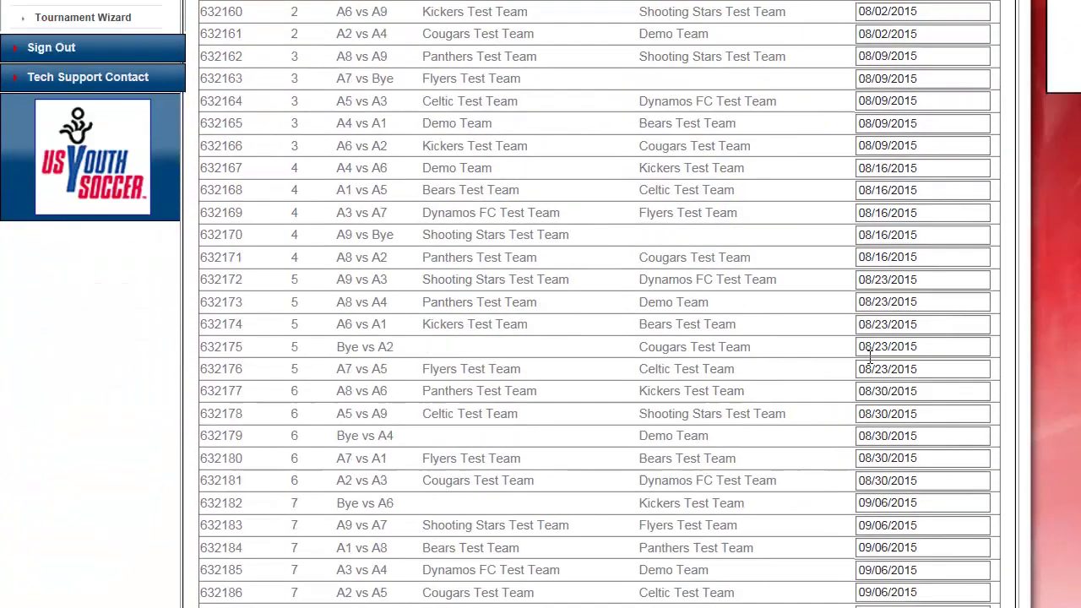
scroll(870, 356, "down", 3)
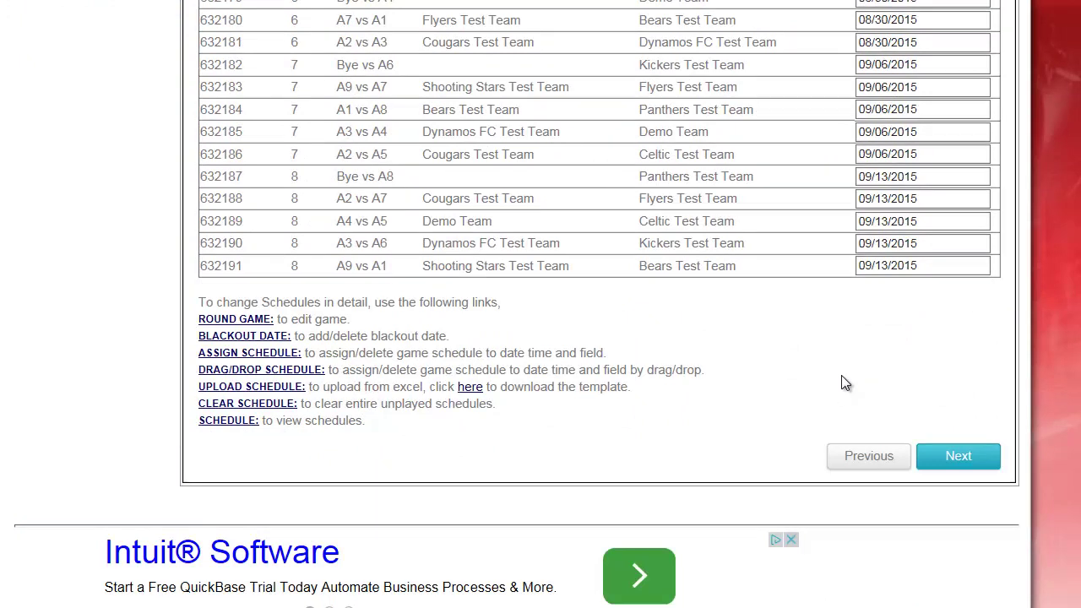
left_click(977, 461)
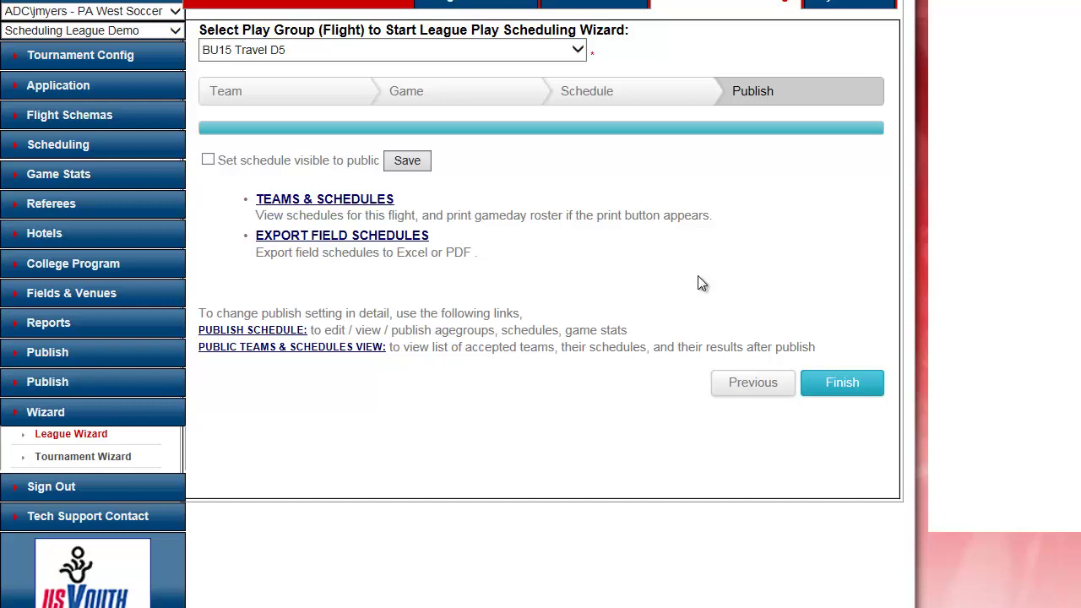
left_click(206, 160)
left_click(402, 162)
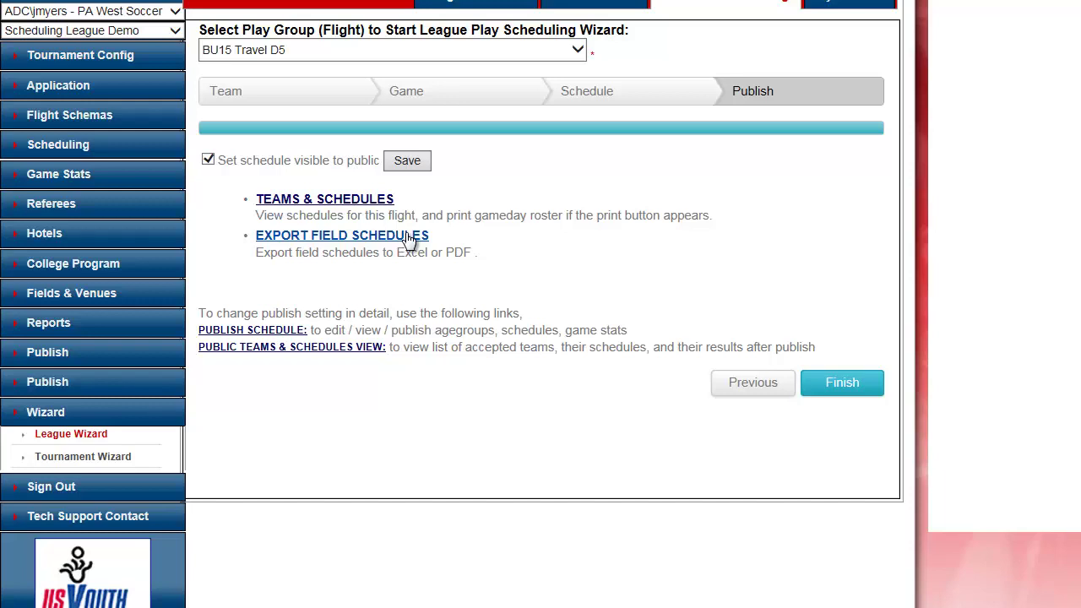
Review the BU15 Travel D5 team standings and dated game schedule, and close that view to return to the wizard
left_click(369, 203)
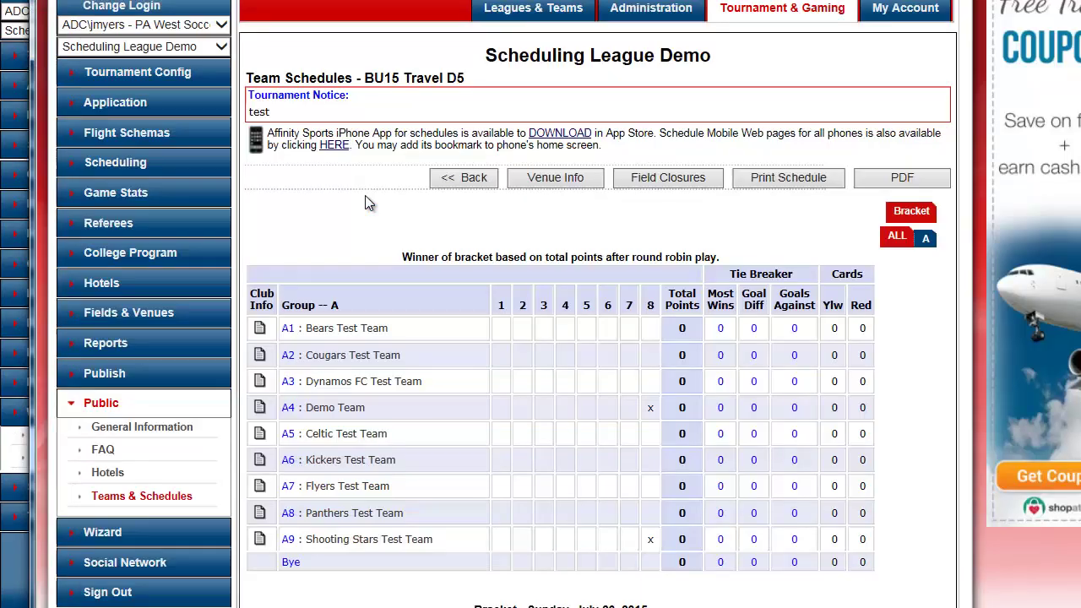
scroll(666, 273, "down", 3)
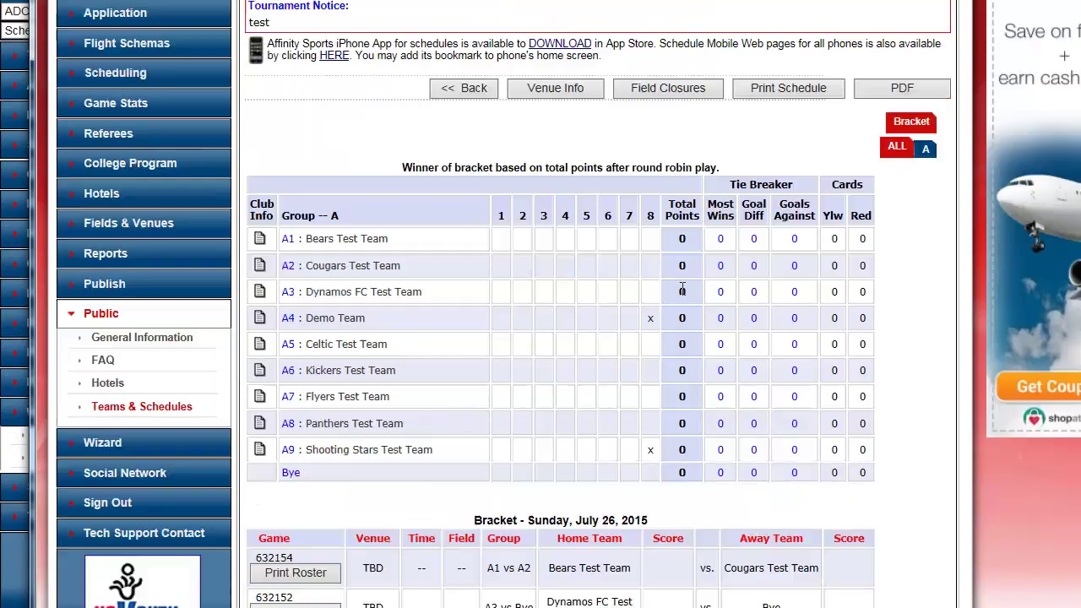
scroll(648, 418, "down", 3)
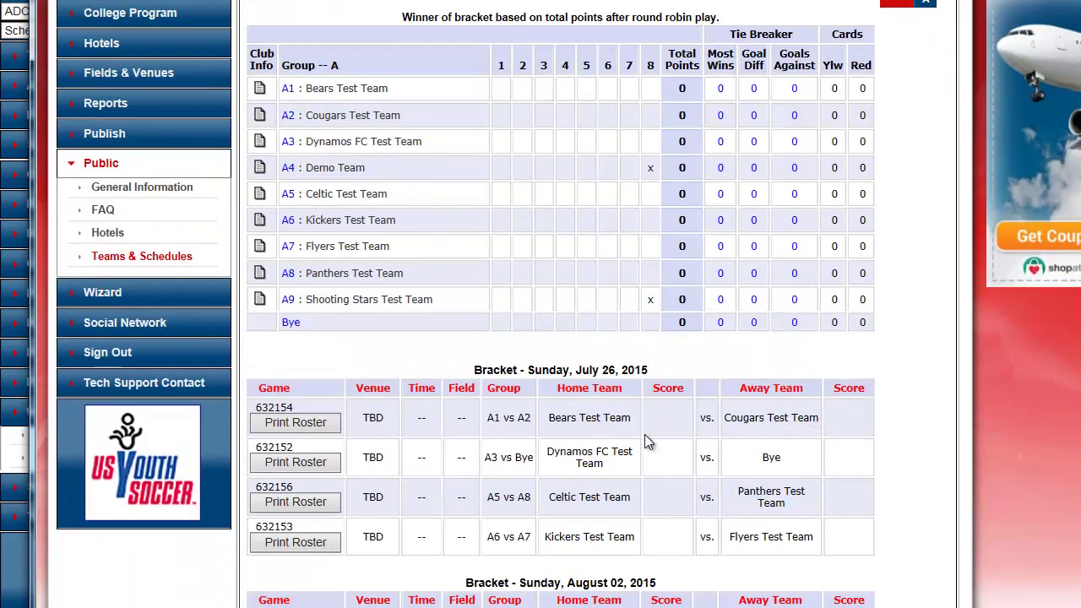
scroll(860, 463, "up", 6)
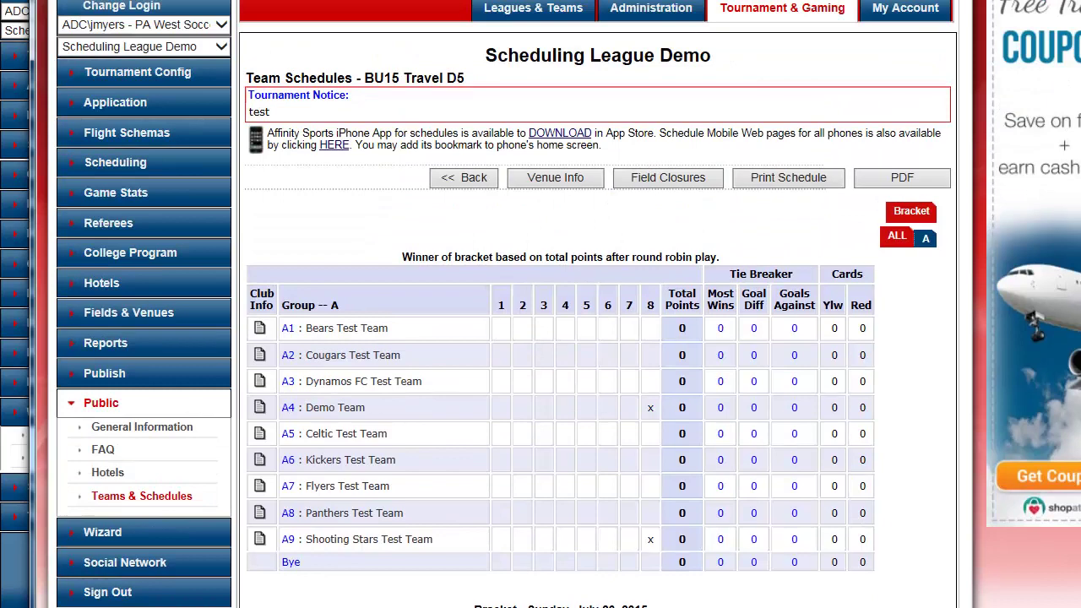
key("ctrl+w")
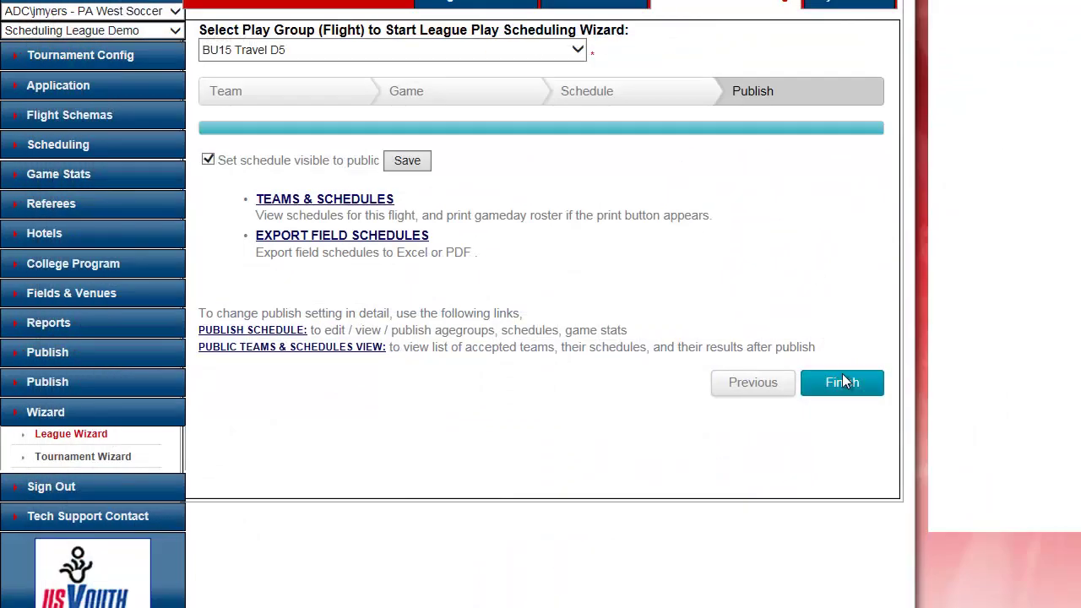